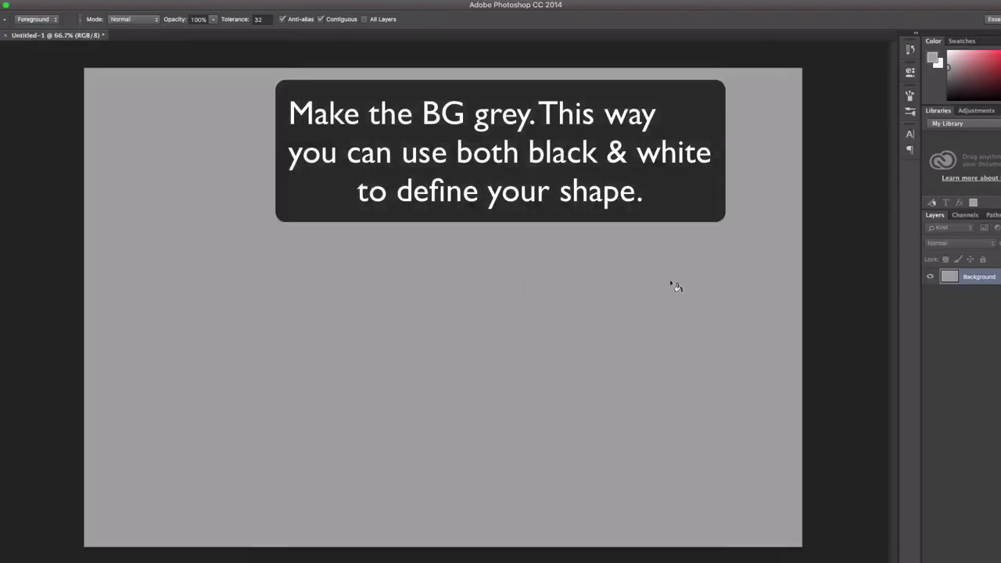
- Zoom out and duplicate the grey Background layer
key("ctrl+minus")
right_click(978, 276)
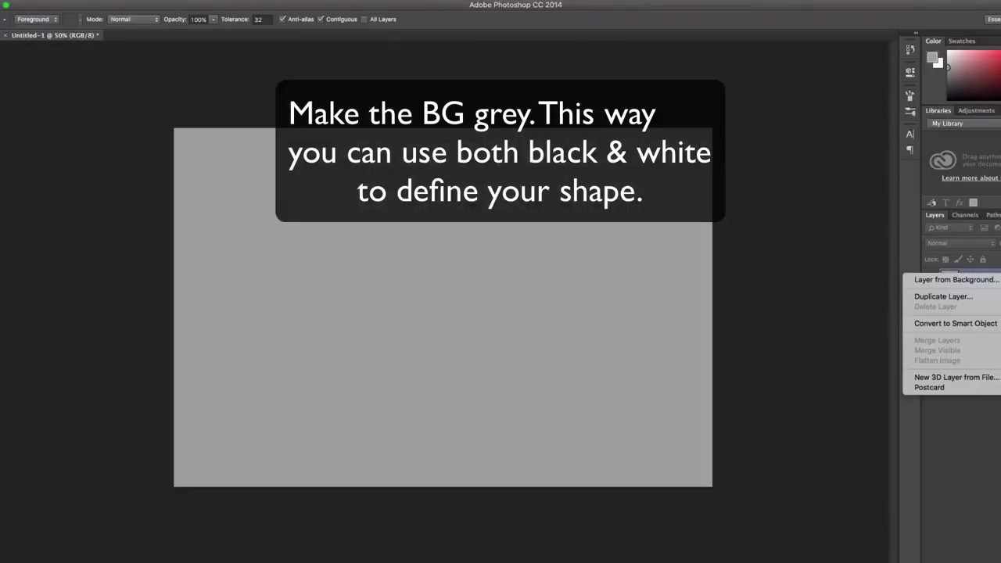
left_click(938, 297)
key("Return")
- Paint one large solid black blob across the upper canvas with an 88 px brush
key("b")
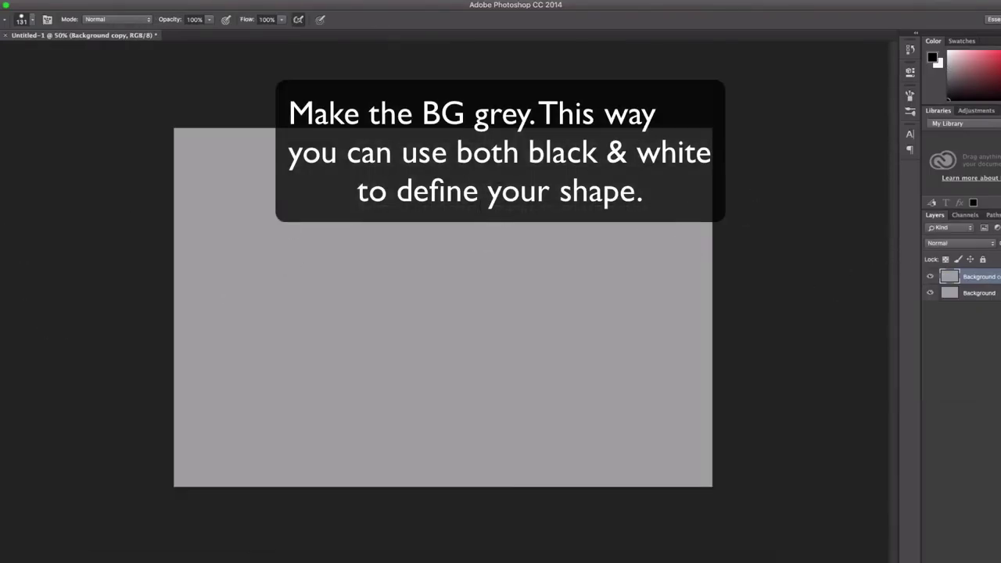
right_click(501, 205)
mouse_move(530, 195)
left_mouse_down()
mouse_move(375, 212)
mouse_move(514, 224)
mouse_move(567, 188)
left_mouse_up()
left_click_drag(286, 232, 313, 241)
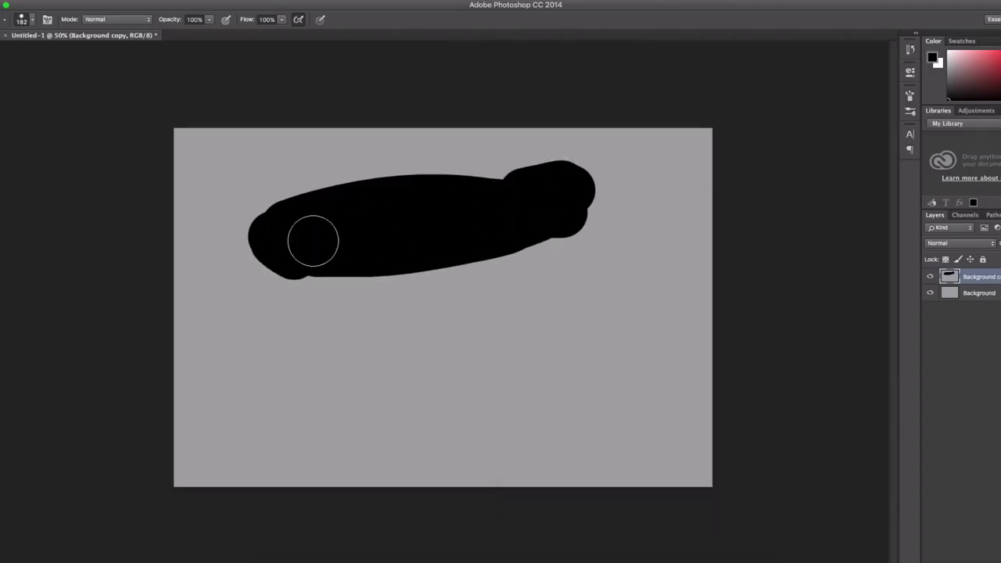
left_click_drag(551, 192, 516, 192)
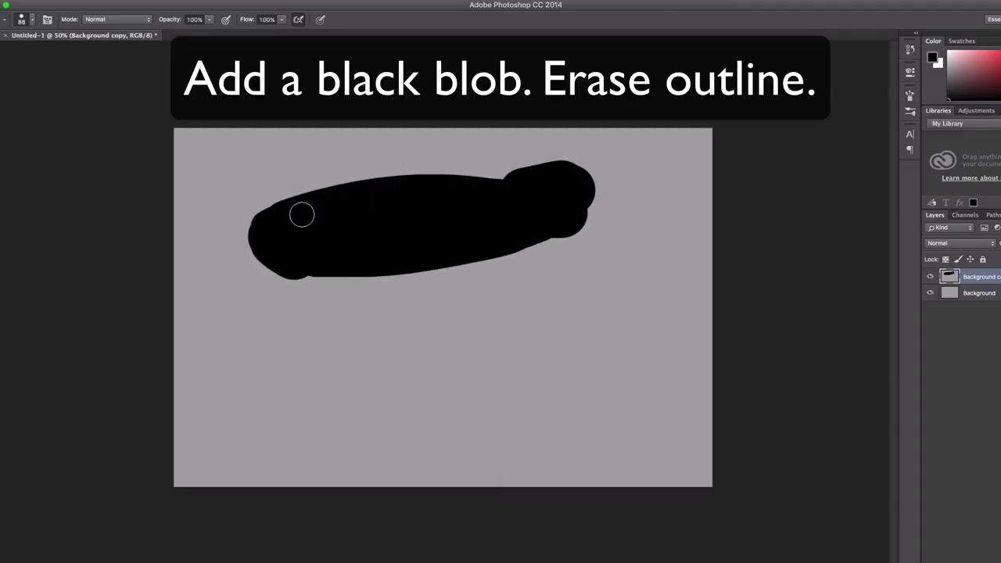
mouse_move(302, 214)
left_mouse_down()
mouse_move(535, 172)
mouse_move(583, 195)
mouse_move(480, 287)
mouse_move(519, 237)
mouse_move(289, 243)
mouse_move(297, 259)
mouse_move(396, 253)
left_mouse_up()
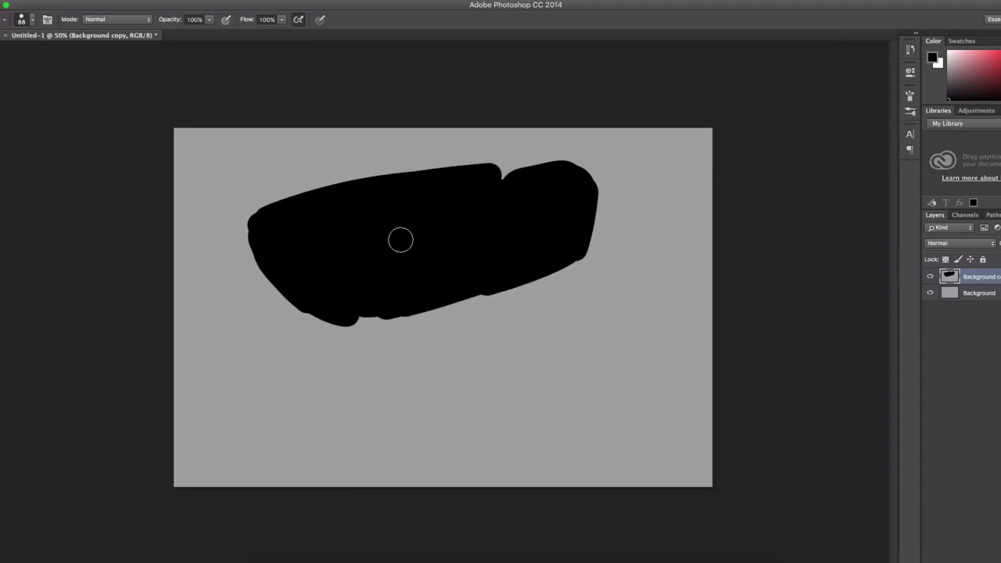
left_click_drag(268, 214, 367, 198)
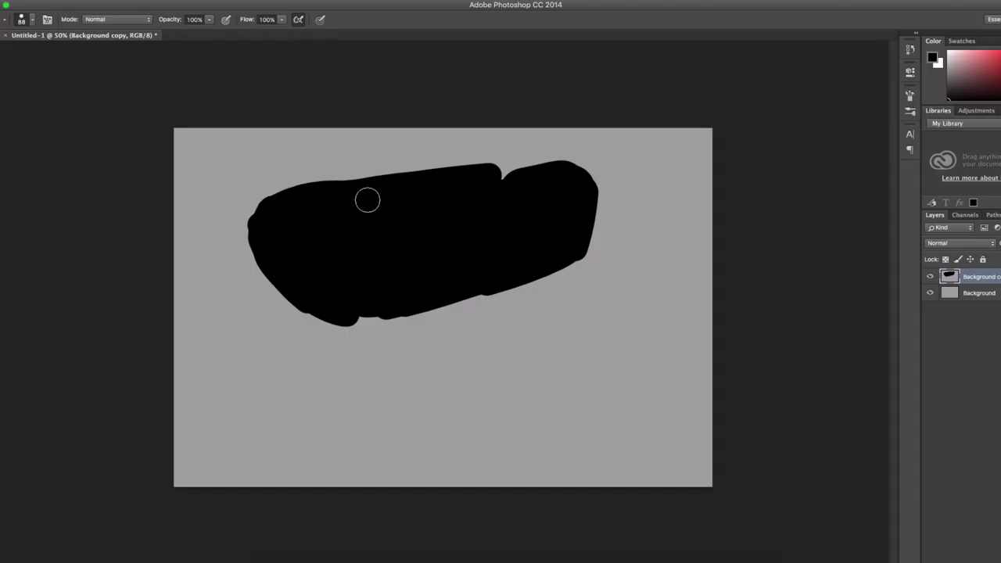
- Erase the blob's bottom, left side and top into straight edges with a 182 px eraser
key("e")
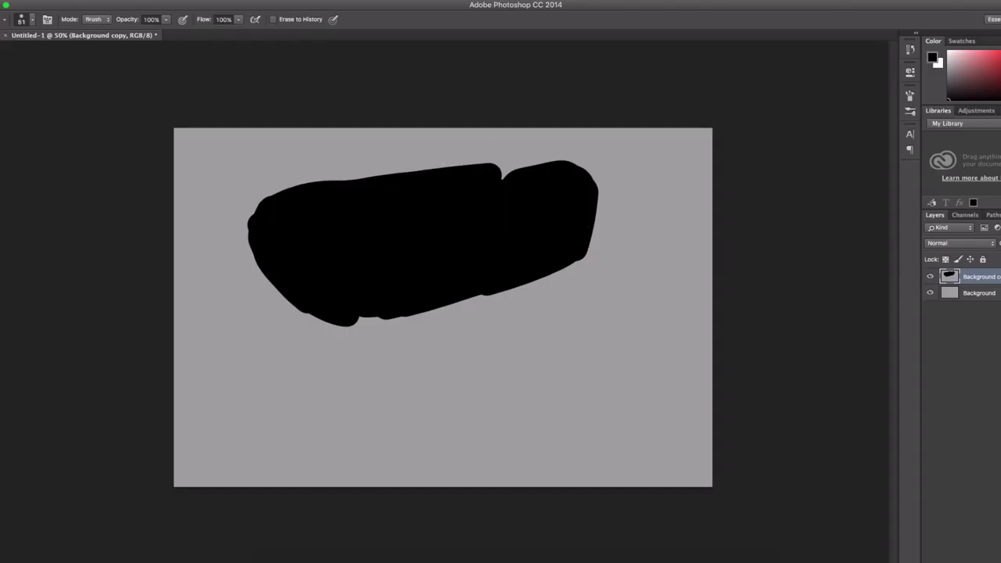
right_click(556, 215)
left_click(590, 286)
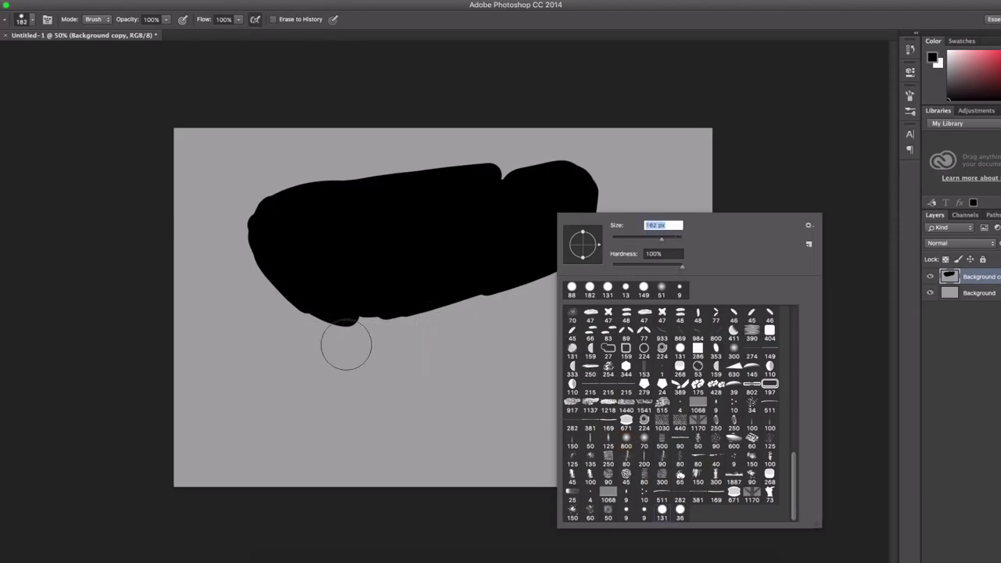
left_click_drag(212, 314, 391, 329)
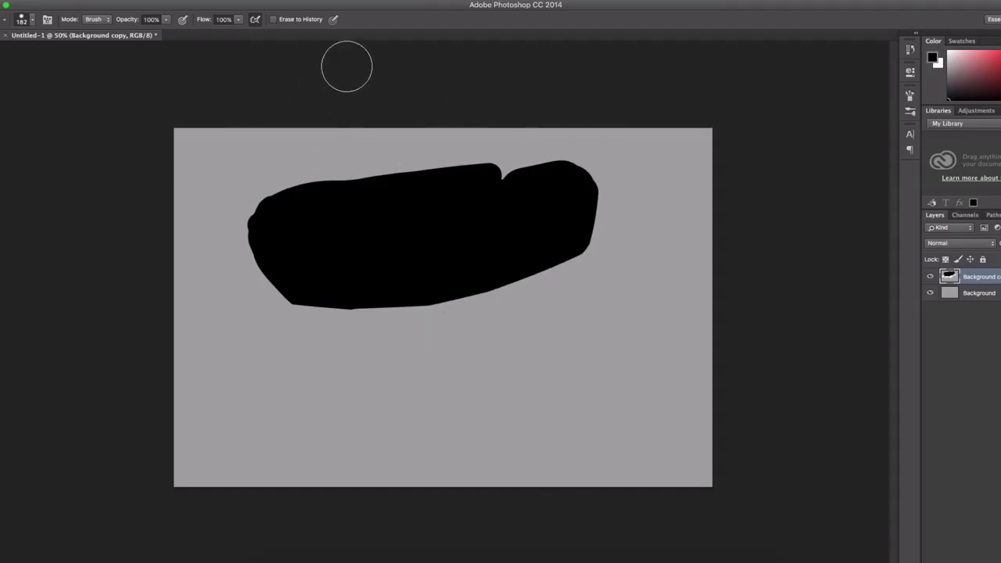
left_click_drag(258, 184, 204, 274)
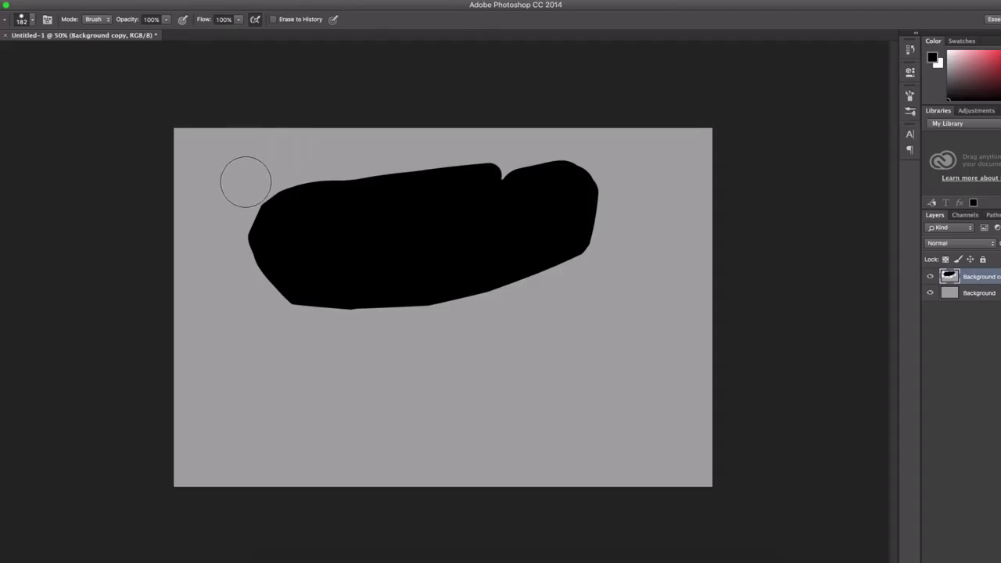
left_click(612, 167, "shift")
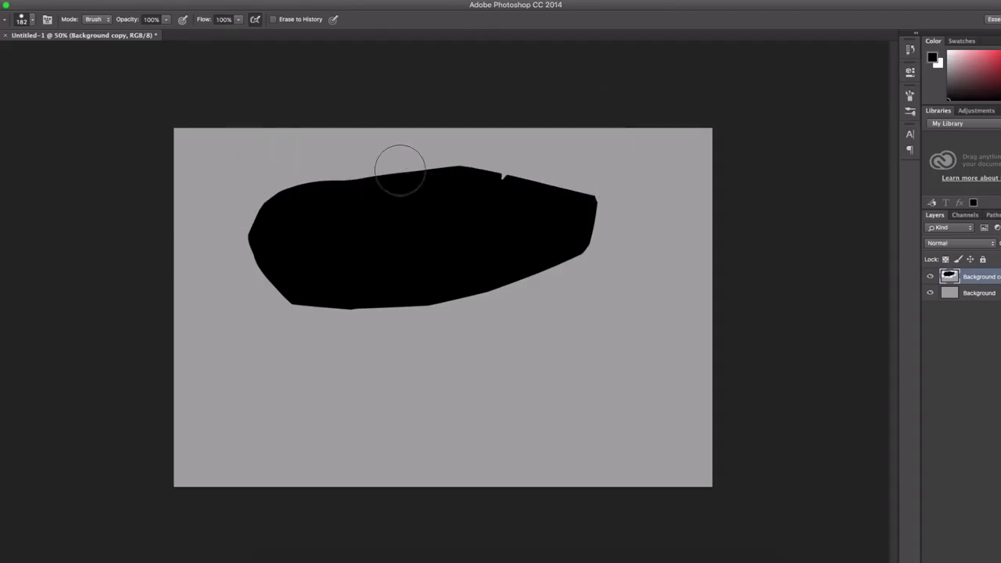
left_click(370, 125, "shift")
key("ctrl+z")
- Switch to an 800 px brush painting in white
key("b")
key("x")
right_click(461, 196)
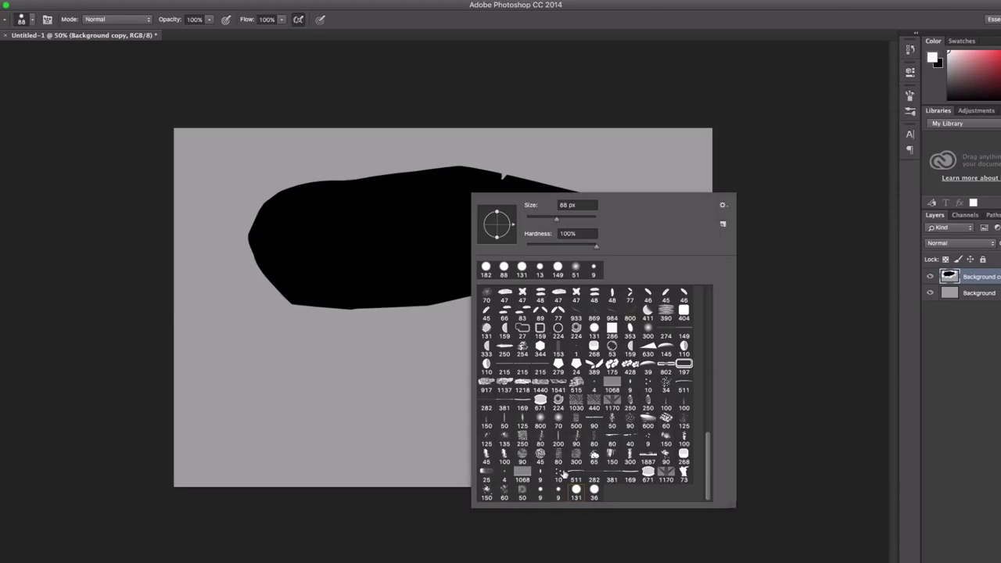
left_click_drag(532, 217, 594, 215)
left_click(807, 90)
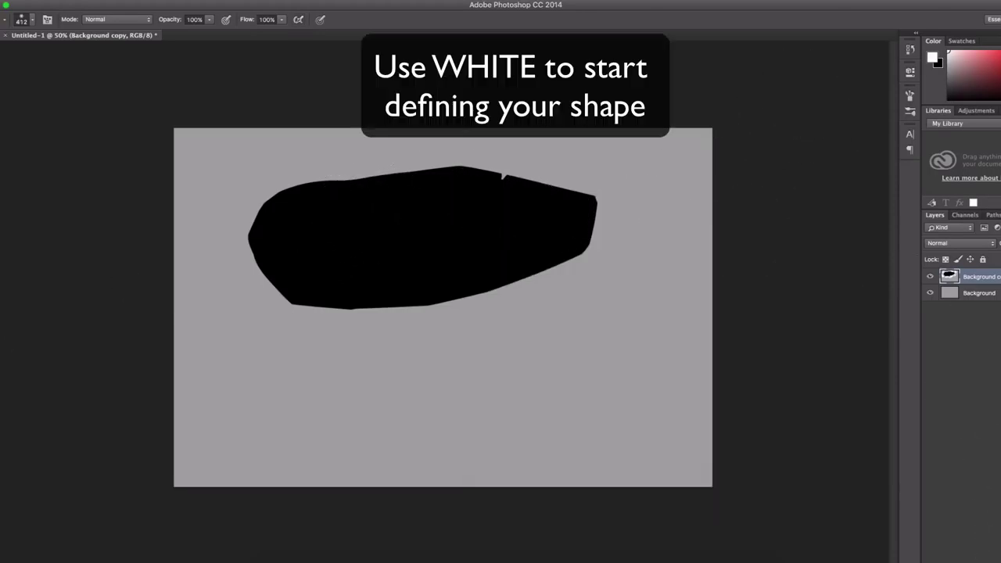
- On a new layer, paint soft white light over the shape's top and middle
key("ctrl+shift+alt+n")
mouse_move(379, 198)
left_mouse_down()
mouse_move(361, 200)
mouse_move(375, 193)
left_mouse_up()
left_click_drag(594, 164, 324, 167)
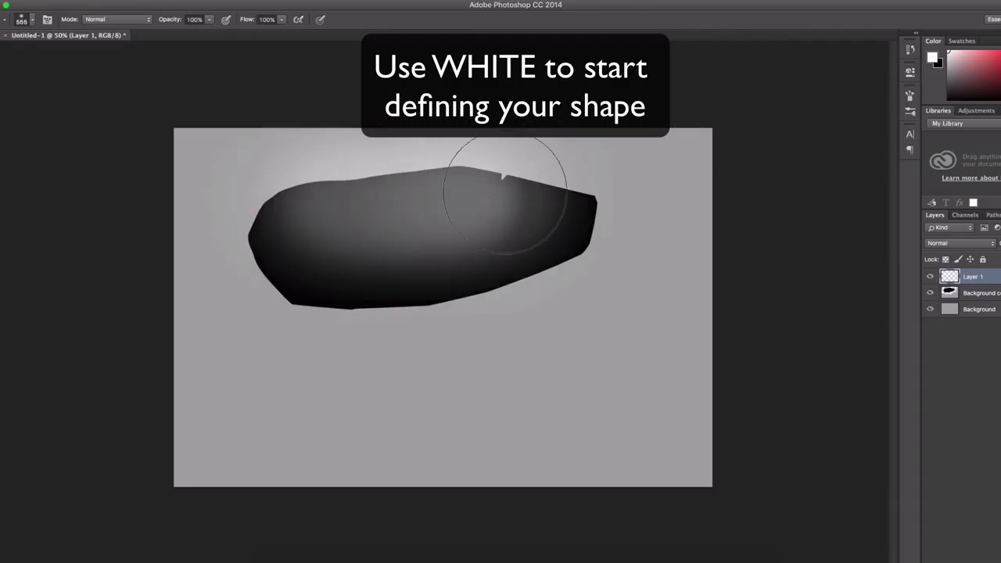
left_click_drag(498, 254, 491, 183)
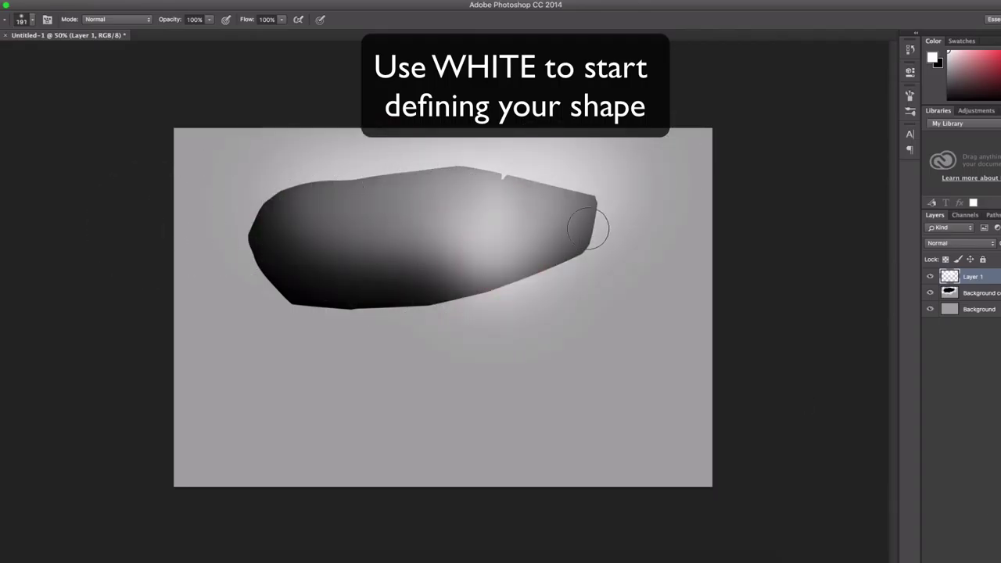
- Erase the glow from the lower edge and top with a 220 px eraser, leaving a dark side band
key("e")
mouse_move(576, 227)
left_mouse_down()
mouse_move(407, 279)
mouse_move(383, 308)
left_mouse_up()
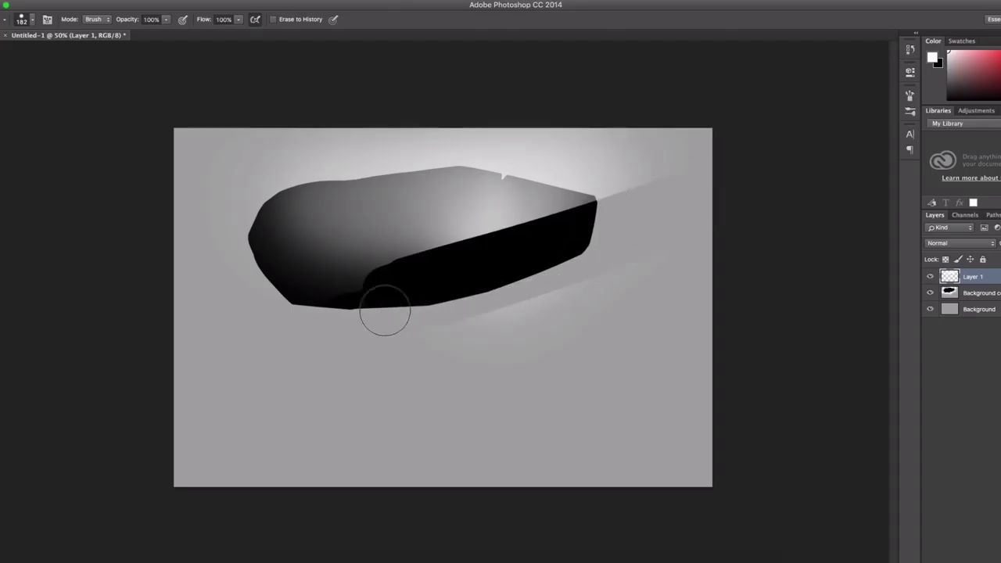
mouse_move(273, 230)
left_mouse_down()
mouse_move(331, 277)
mouse_move(609, 200)
left_mouse_up()
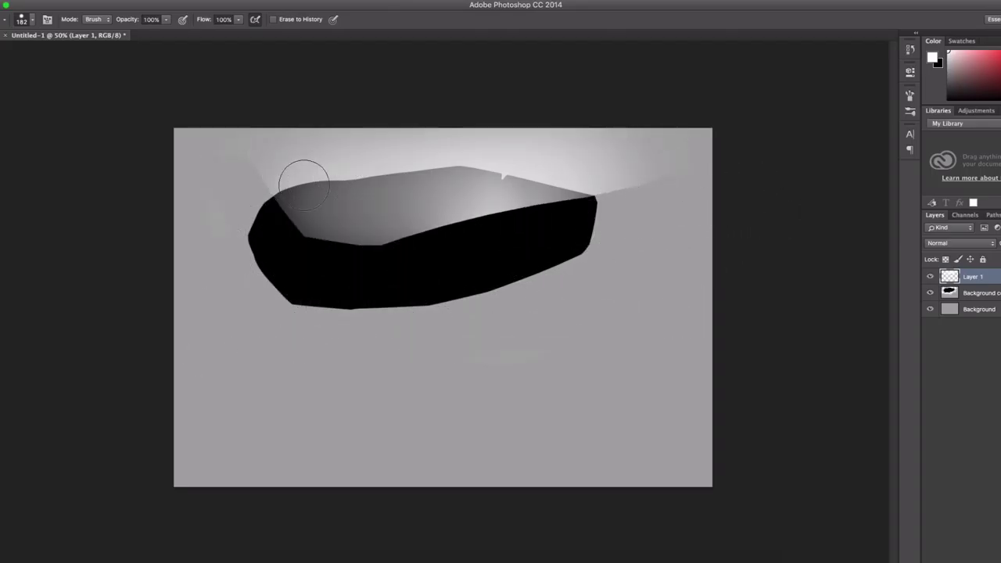
right_click(368, 200)
left_click_drag(472, 225, 480, 225)
key("Return")
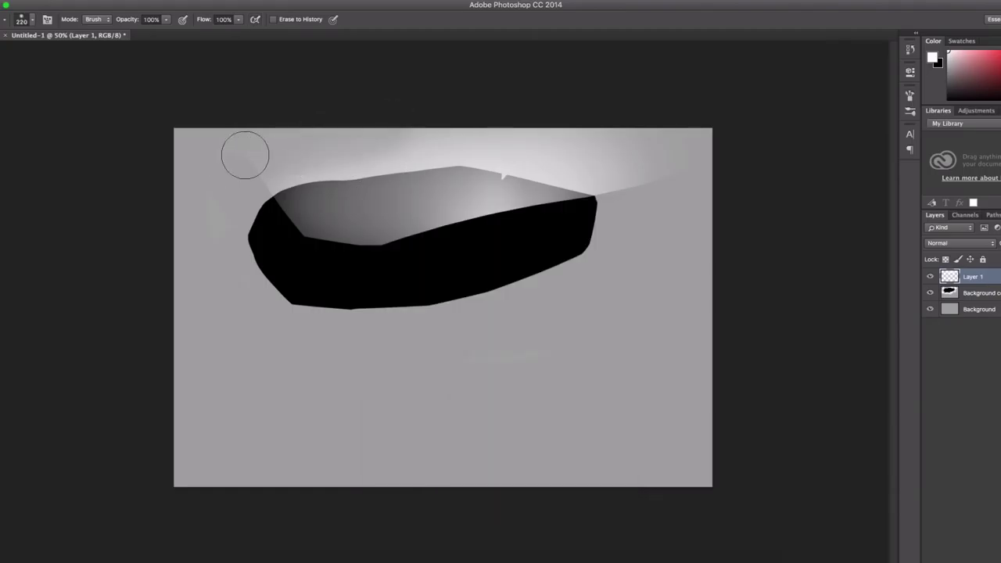
left_click_drag(245, 152, 458, 138)
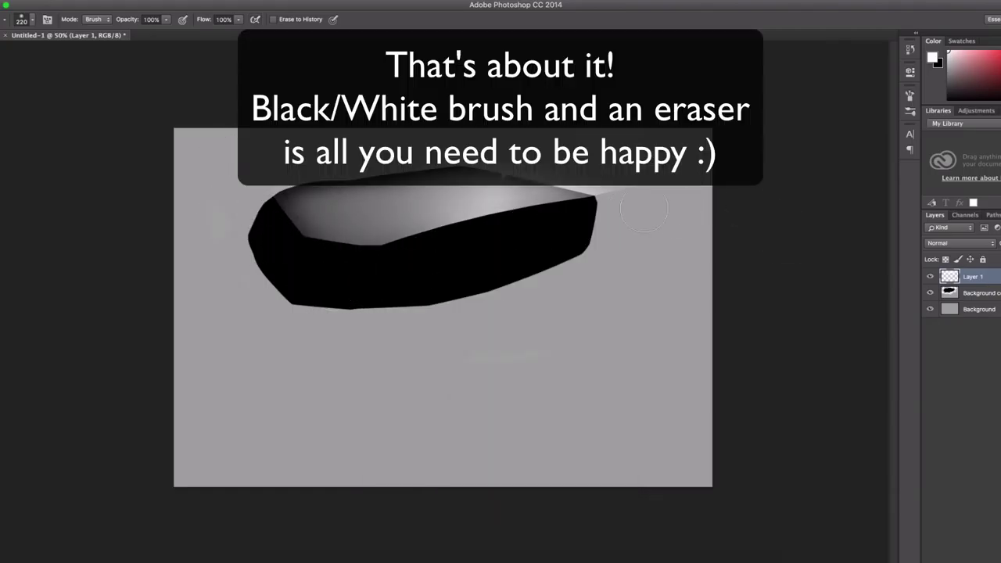
left_click_drag(643, 208, 295, 275)
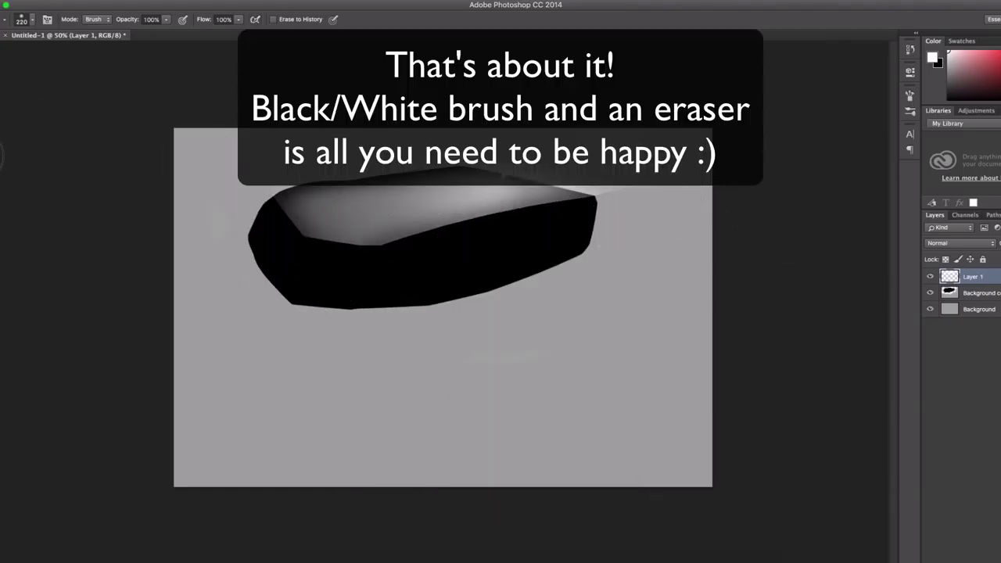
- Draw a thin straight white highlight along the top front edge with a tiny brush
key("b")
right_click(518, 292)
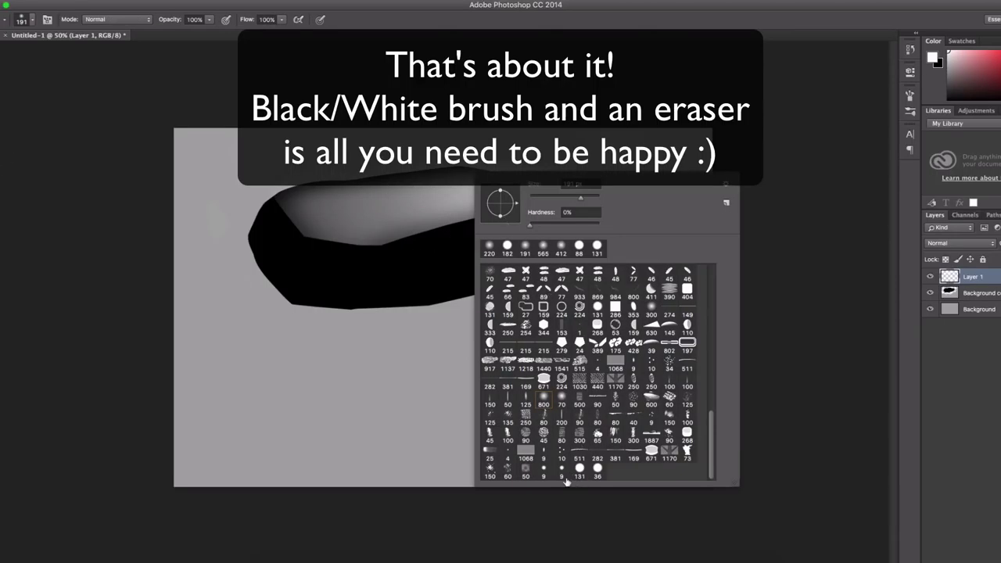
double_click(586, 470)
left_click(614, 193, "shift")
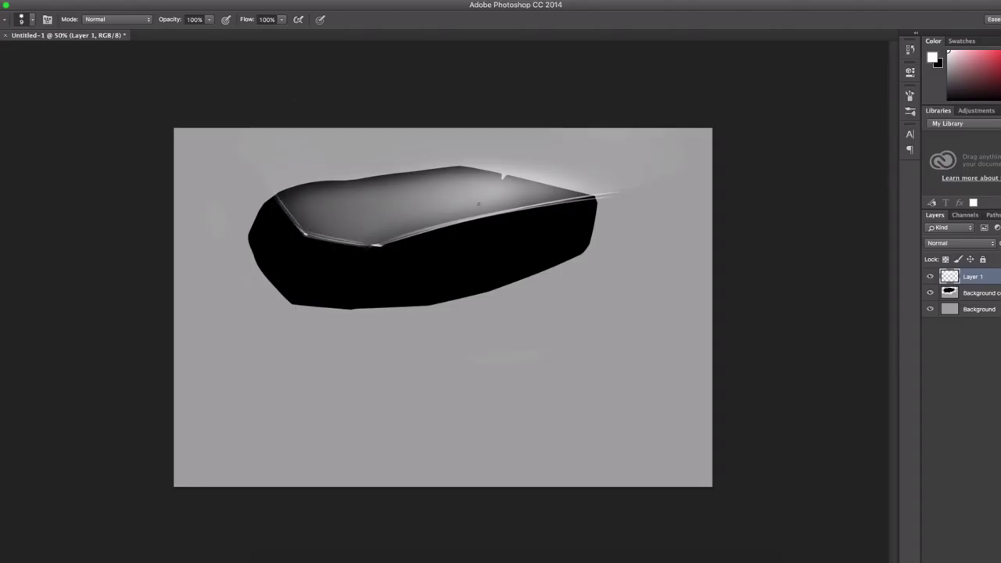
- Repaint the left side and bottom edge straight in a sampled dark tone at 131 px, then add Layer 2
left_click(391, 211, "alt")
mouse_move(250, 297)
left_mouse_down()
mouse_move(262, 205)
mouse_move(265, 292)
mouse_move(267, 194)
left_mouse_up()
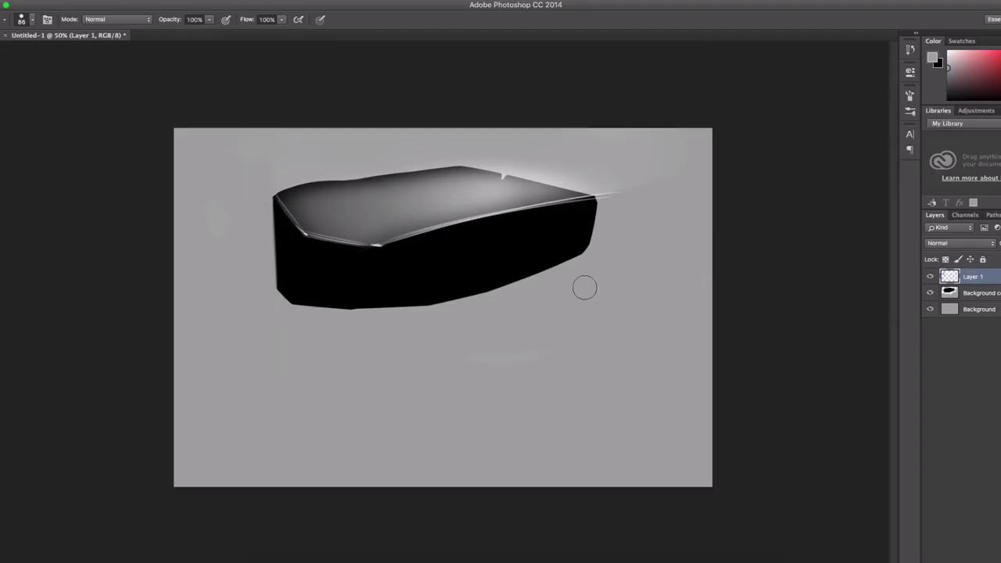
right_click(518, 233)
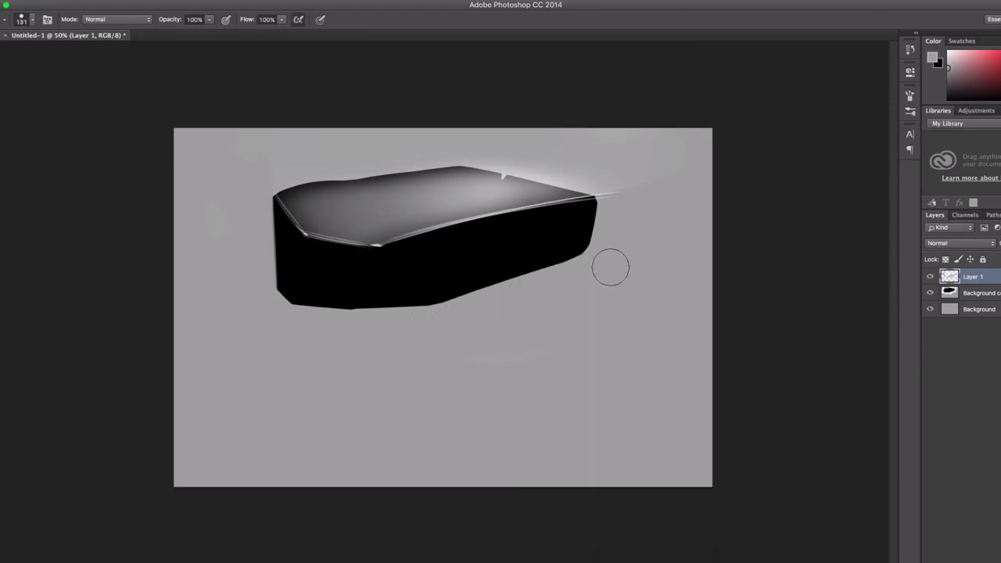
left_click_drag(611, 268, 393, 326)
left_click(588, 267, "shift")
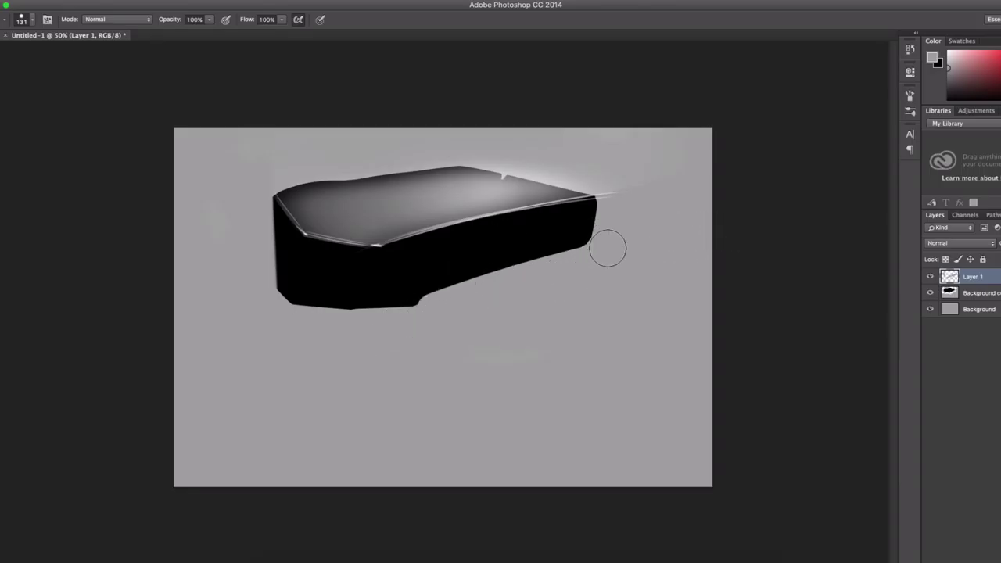
key("y")
key("b")
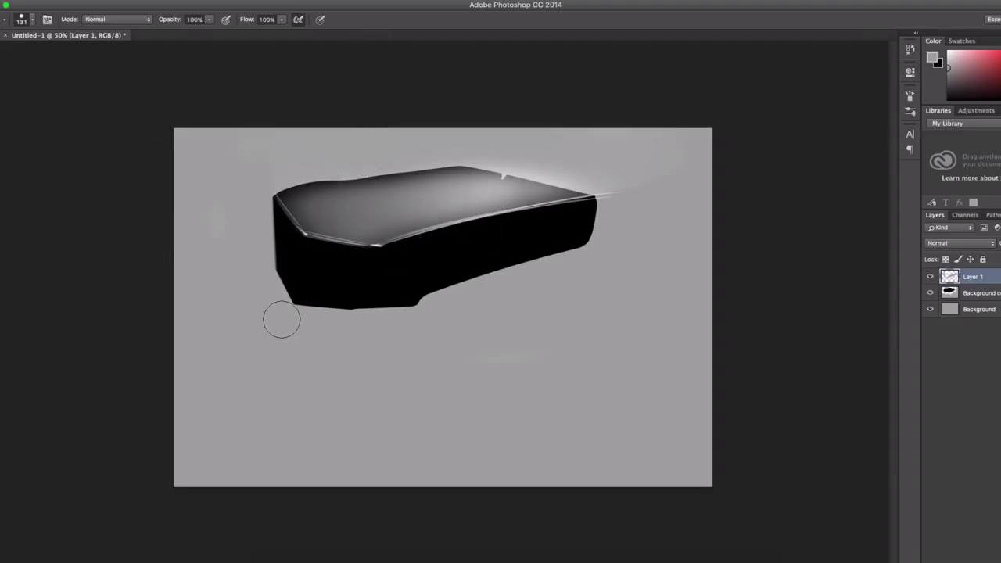
mouse_move(252, 212)
left_mouse_down()
mouse_move(251, 200)
mouse_move(257, 234)
left_mouse_up()
left_click_drag(383, 327, 320, 329)
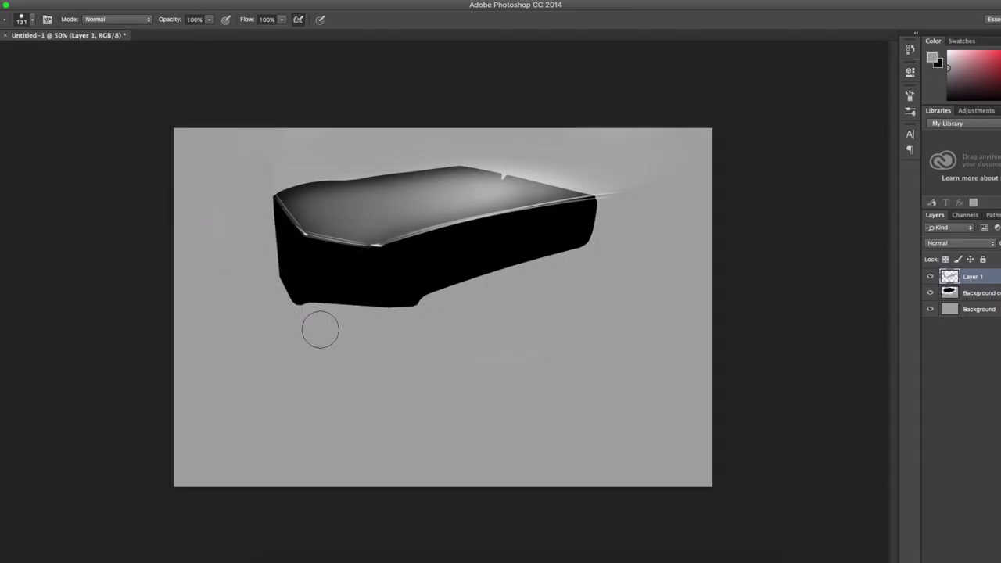
key("ctrl+shift+alt+n")
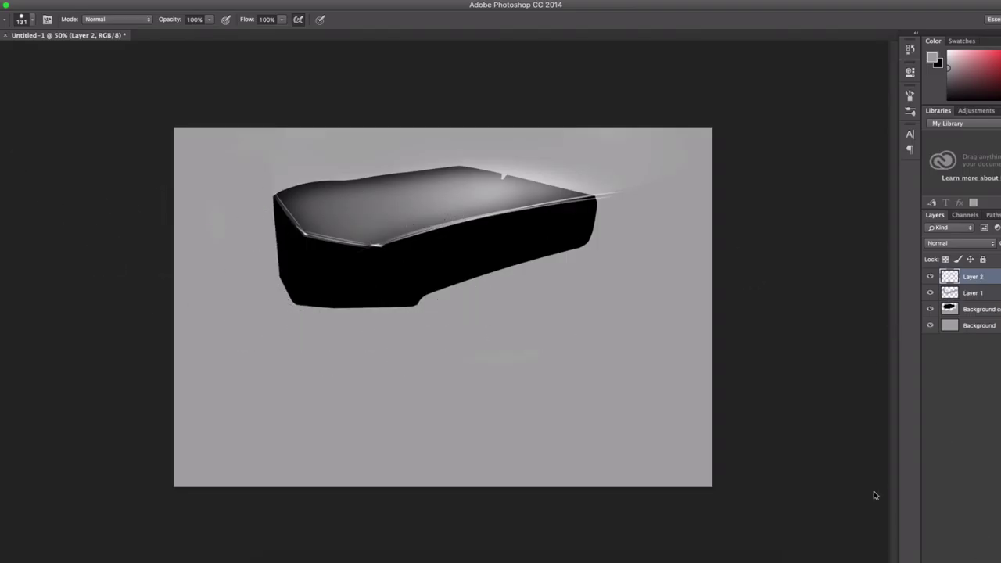
- Paint a soft white glow near the block's lower left with a 300 px brush
right_click(527, 227)
double_click(637, 237)
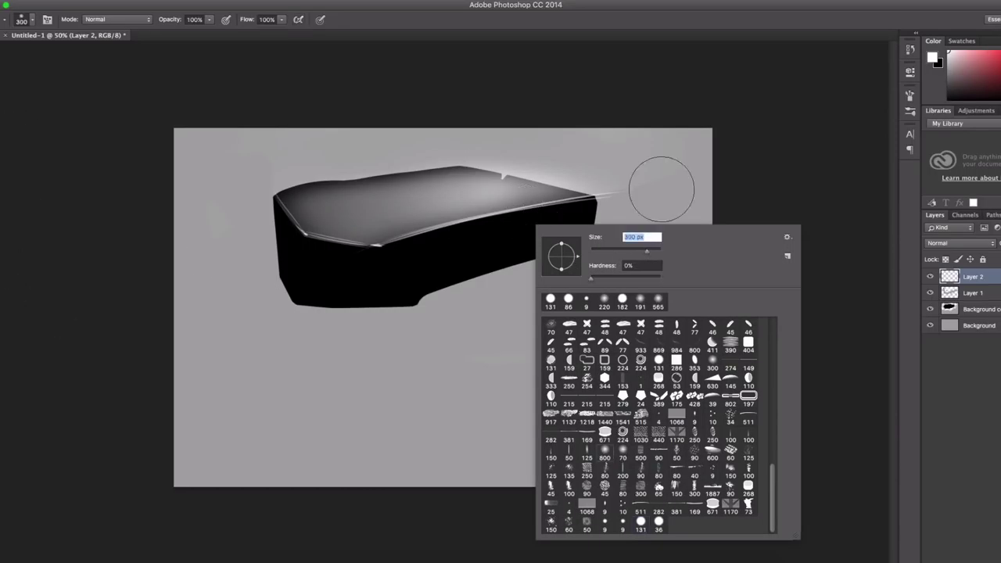
type("300")
key("Return")
mouse_move(381, 243)
left_mouse_down()
mouse_move(375, 281)
mouse_move(391, 313)
left_mouse_up()
- Erase the white light beam below the block with a 78 px eraser
key("e")
right_click(407, 201)
key("Return")
mouse_move(367, 281)
left_mouse_down()
mouse_move(345, 247)
mouse_move(372, 277)
left_mouse_up()
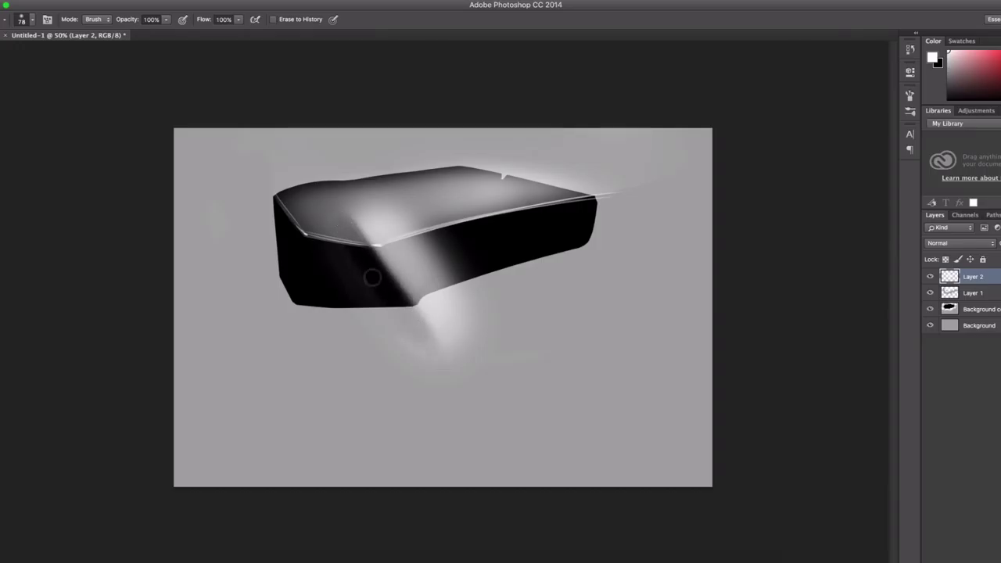
mouse_move(437, 357)
left_mouse_down()
mouse_move(447, 306)
mouse_move(431, 305)
mouse_move(439, 384)
left_mouse_up()
- Soften the top-face and front highlights with a 131 px, then much larger eraser
right_click(438, 162)
left_click_drag(516, 183, 547, 183)
key("Return")
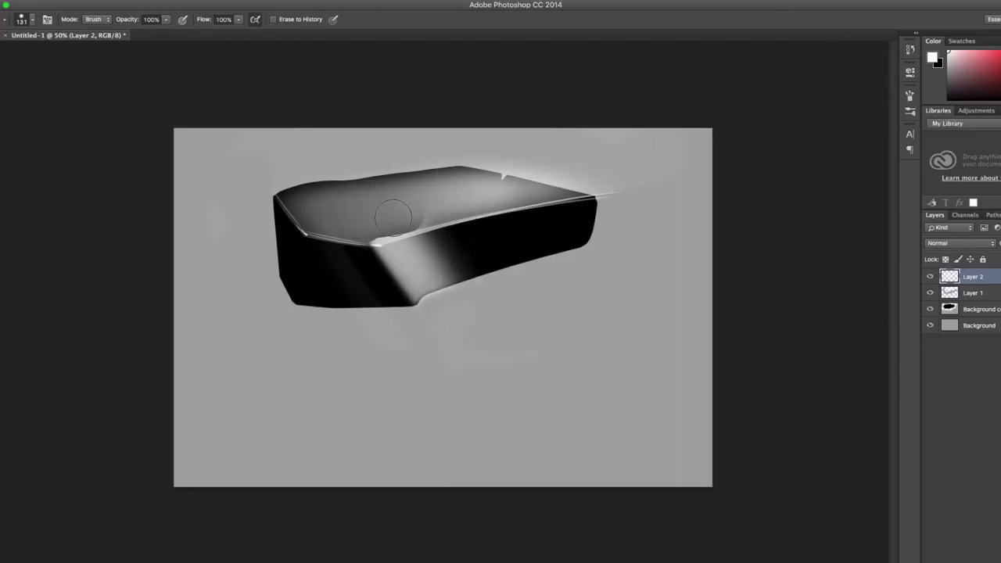
mouse_move(368, 223)
left_mouse_down()
mouse_move(425, 208)
mouse_move(326, 237)
left_mouse_up()
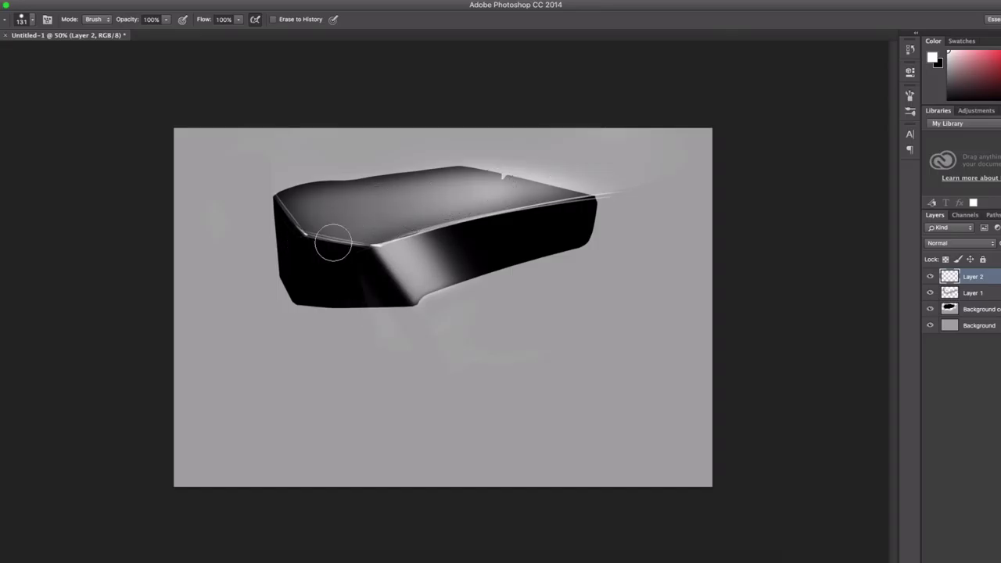
right_click(491, 197)
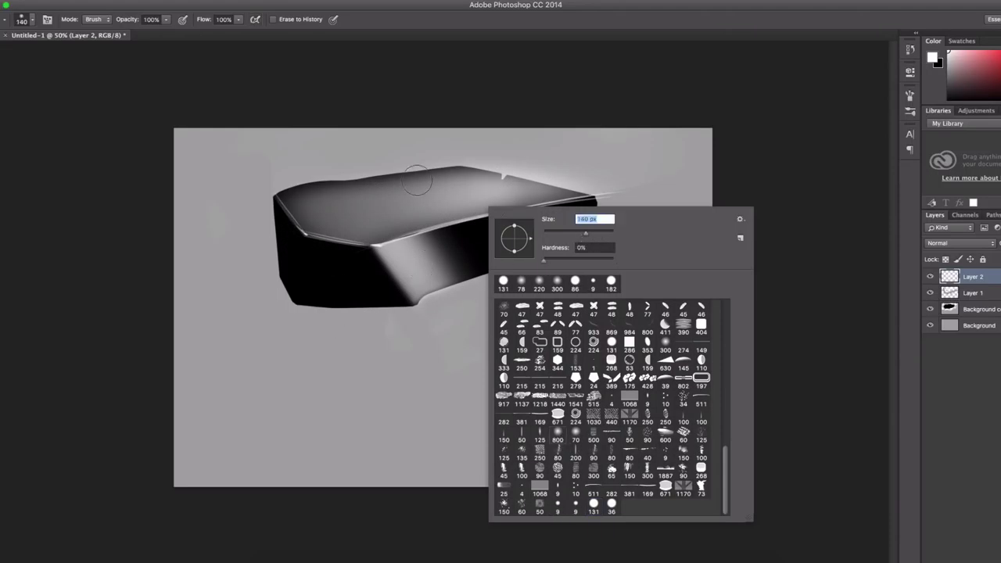
left_click_drag(602, 237, 618, 237)
key("Return")
mouse_move(476, 279)
left_mouse_down()
mouse_move(413, 212)
mouse_move(402, 151)
left_mouse_up()
- Paint thin vertical light ridges on the block's left face with a 9 px brush
key("b")
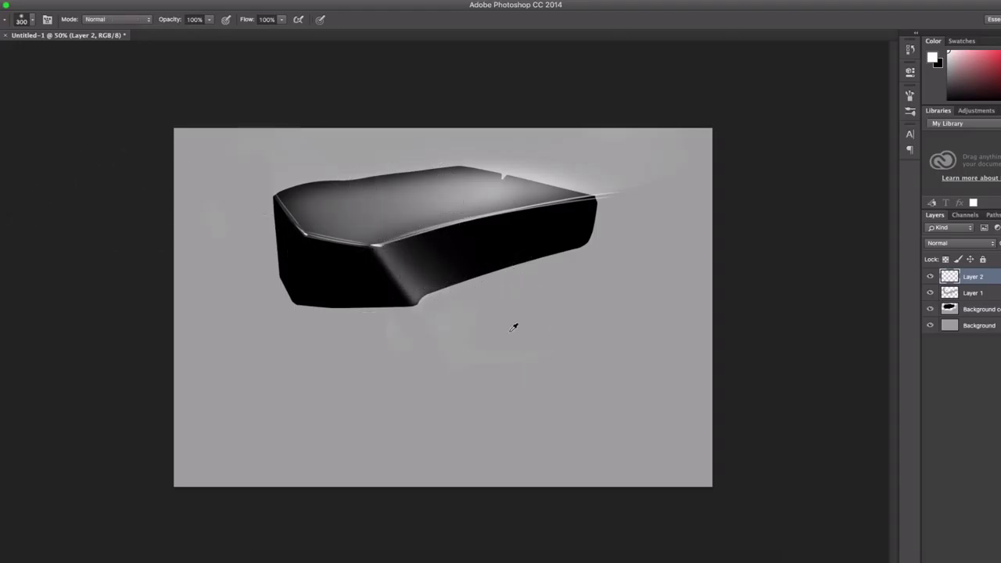
right_click(476, 228)
left_click(544, 524)
key("Return")
right_click(453, 247)
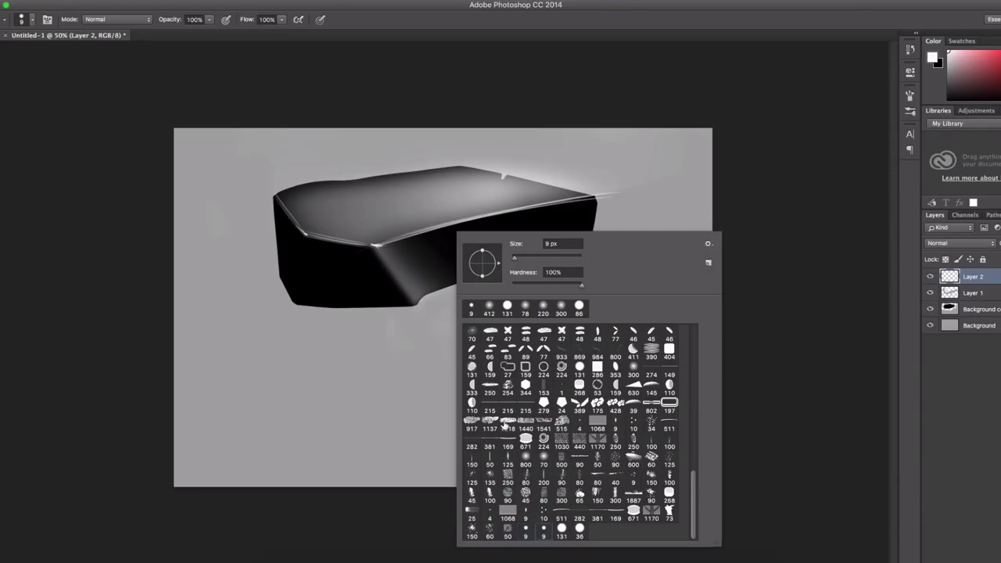
key("Escape")
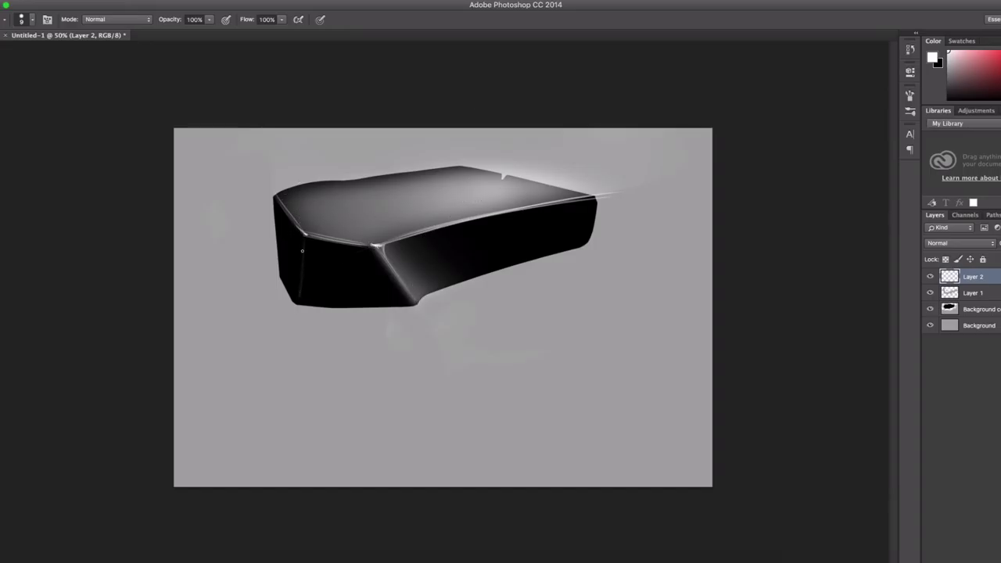
left_click_drag(300, 234, 291, 300)
left_click_drag(283, 212, 279, 290)
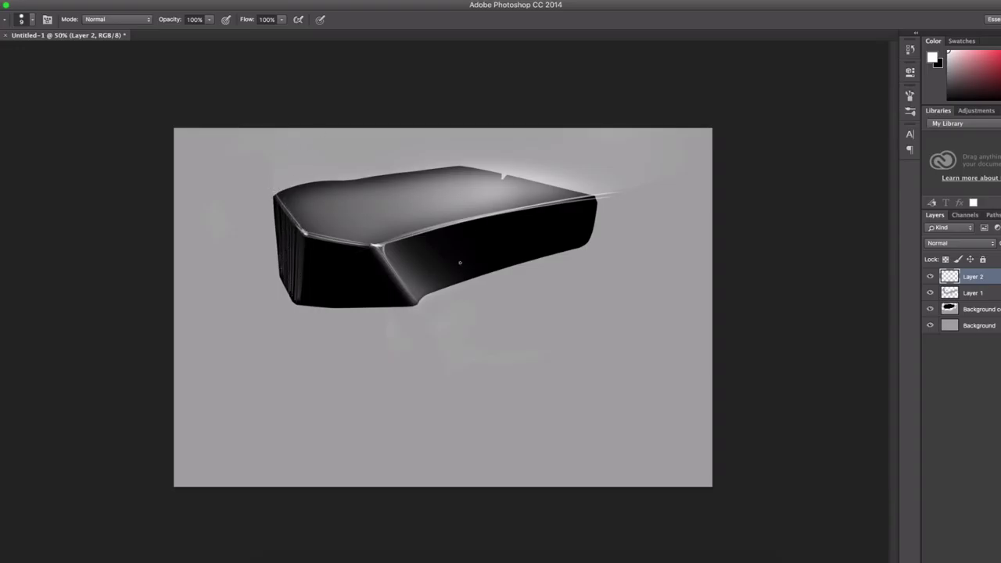
- Shrink the brush to 18 px on the Background copy, then return to Layer 2
left_click(973, 309)
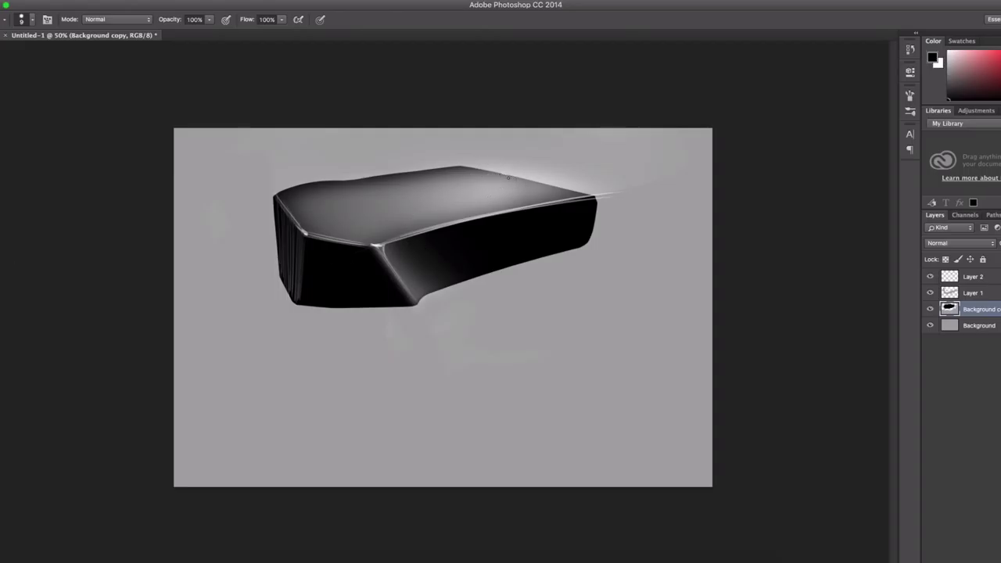
right_click(521, 205)
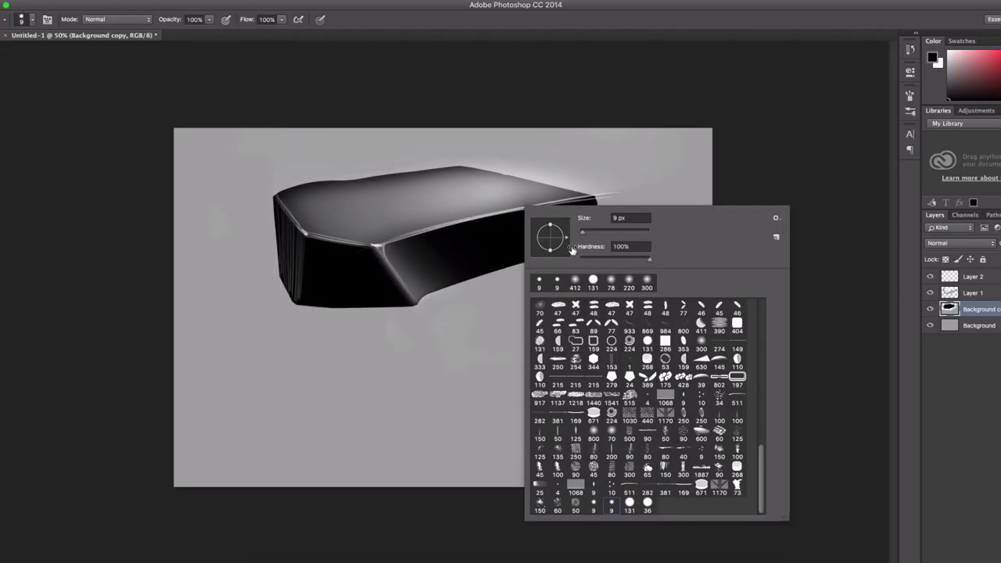
key("Escape")
left_click_drag(488, 187, 477, 181)
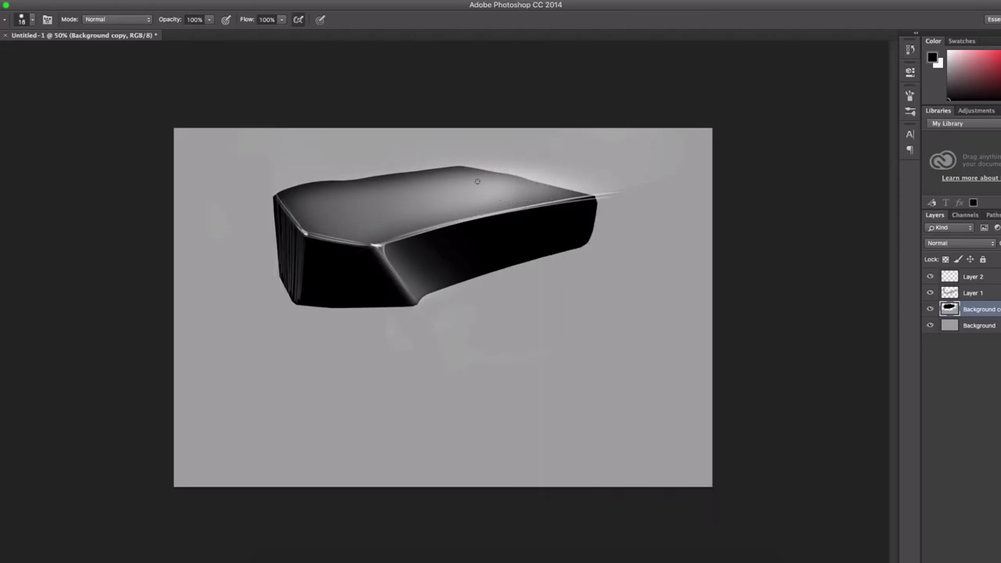
left_click(985, 280)
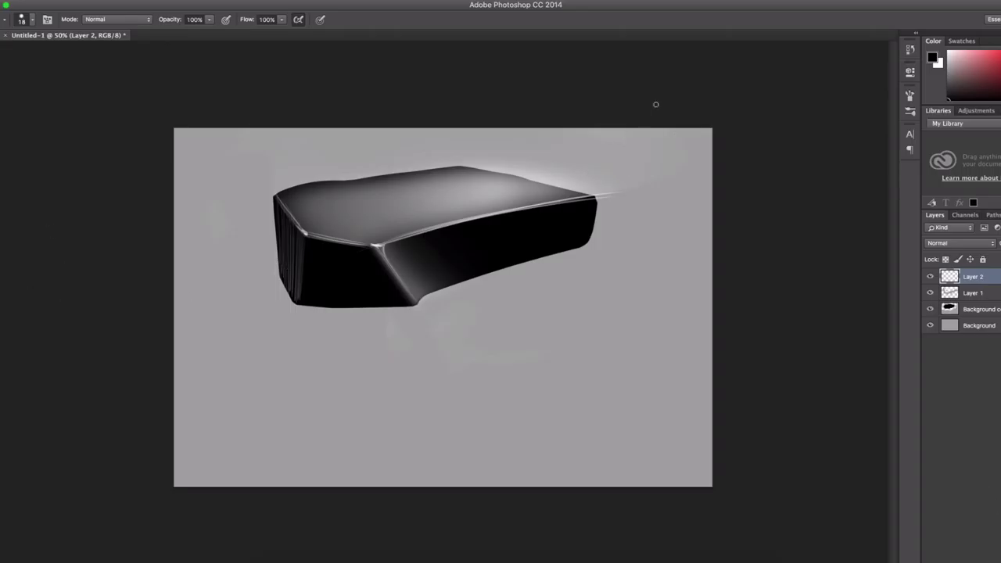
- Paint white highlights along the block's left edge (9 px) and top-front edge (15 px)
key("x")
right_click(338, 192)
double_click(391, 271)
left_click_drag(275, 194, 305, 233)
right_click(370, 178)
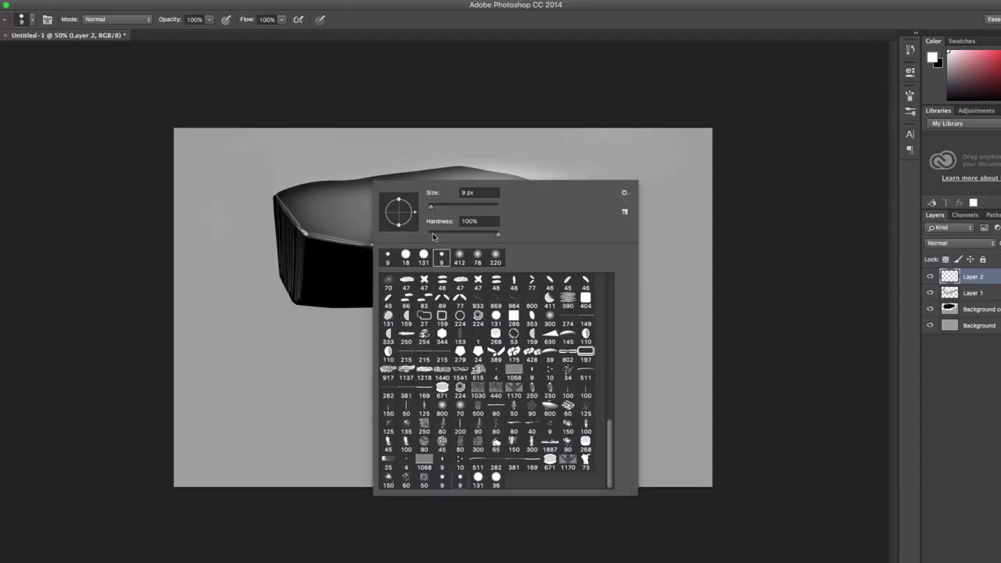
left_click_drag(432, 210, 444, 209)
key("Return")
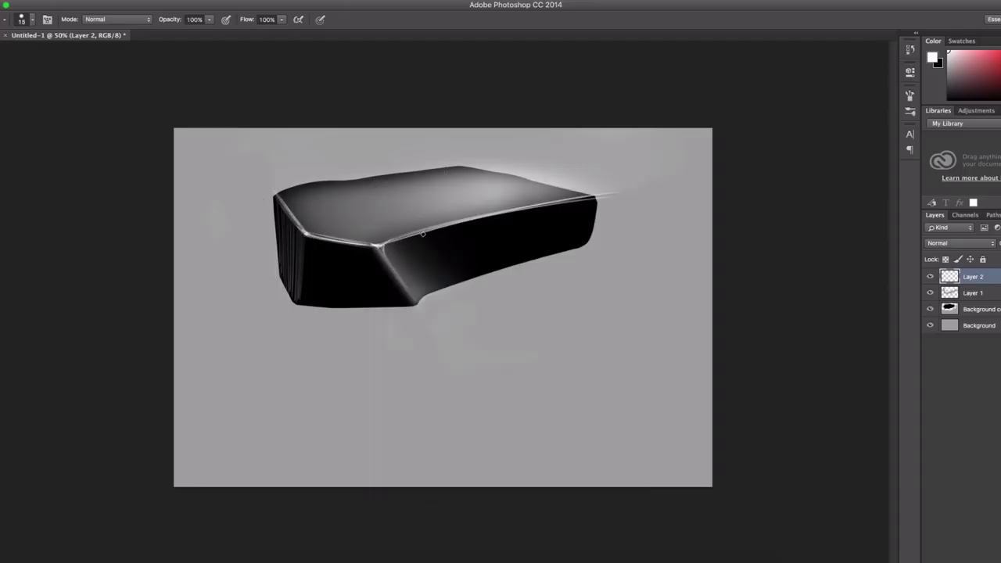
left_click_drag(422, 233, 596, 200)
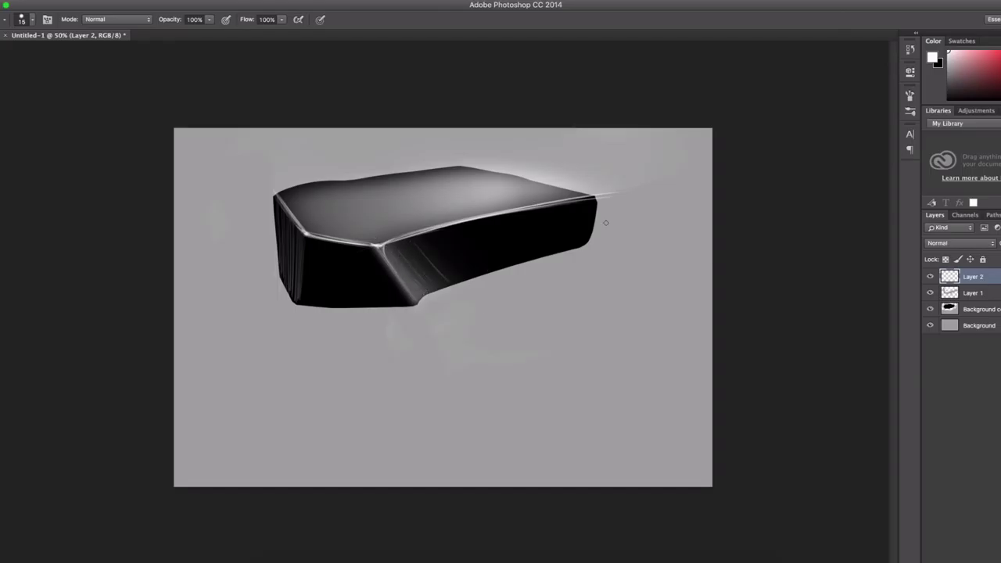
- Select the Background copy layer and check the drawing at 50% view
left_click(974, 310)
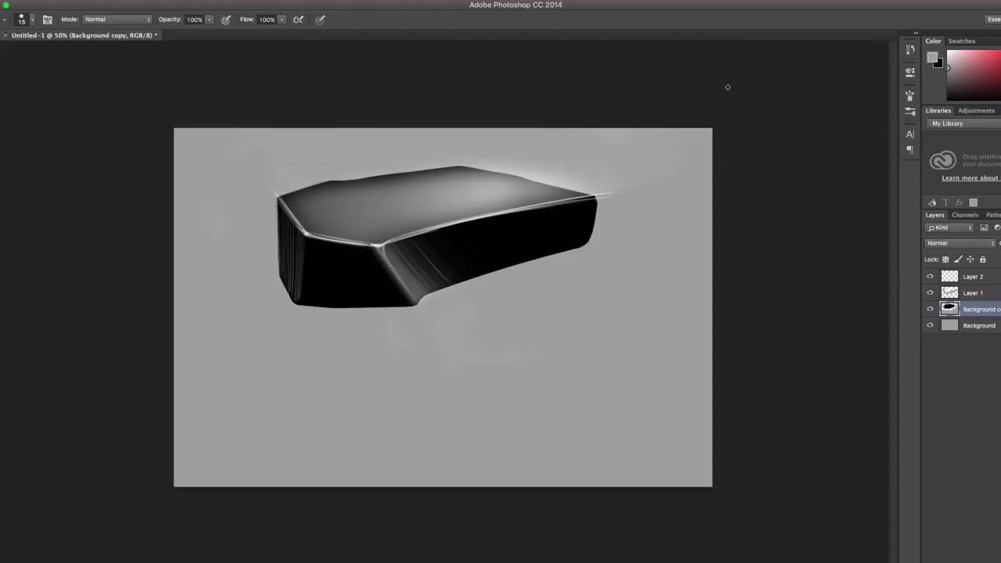
key("ctrl+minus")
key("ctrl+plus")
key("ctrl+minus")
right_click(459, 200)
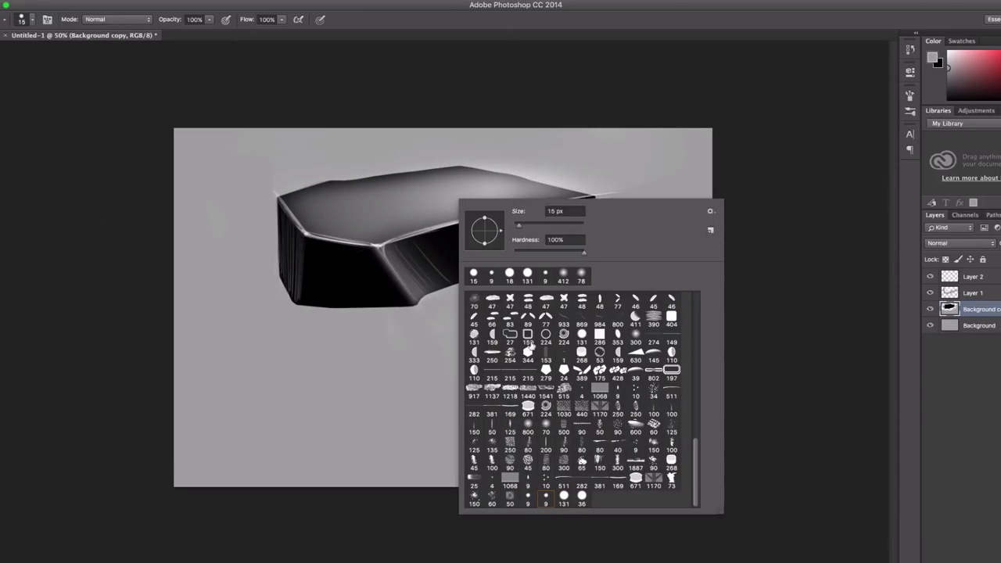
- On a new Layer 3, paint a soft 172 px light glow across the block
left_click(969, 277)
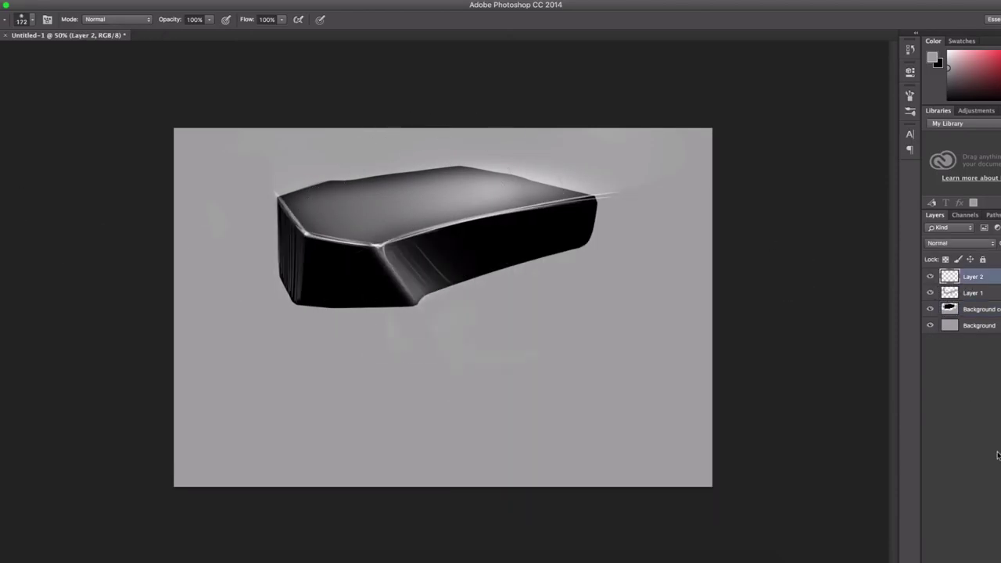
key("ctrl+shift+alt+n")
left_click_drag(382, 237, 426, 297)
key("ctrl+z")
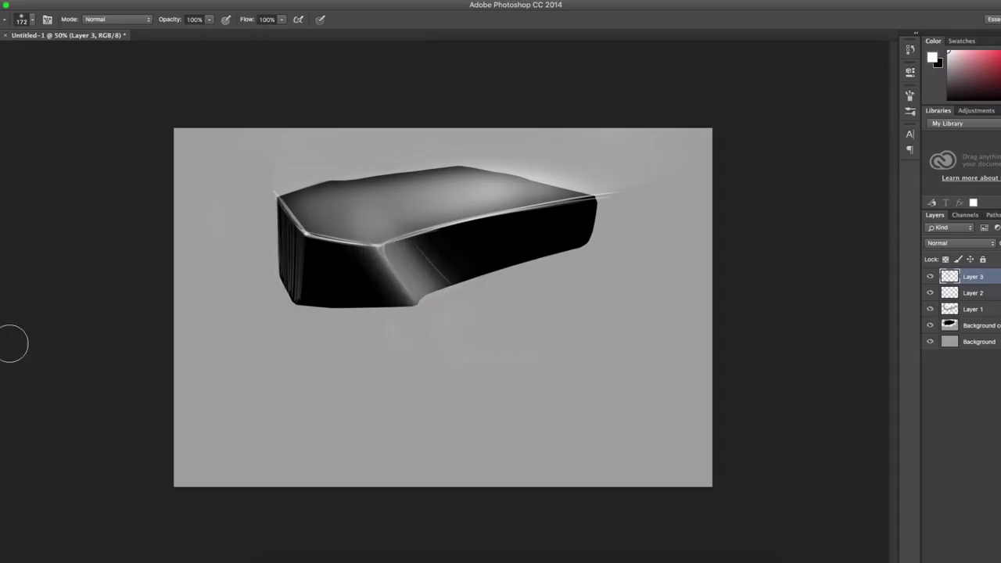
left_click_drag(376, 227, 413, 290)
- Erase the glow spilling below the bottom edge and on the top face with a 43 px eraser
key("e")
left_click_drag(389, 248, 317, 249)
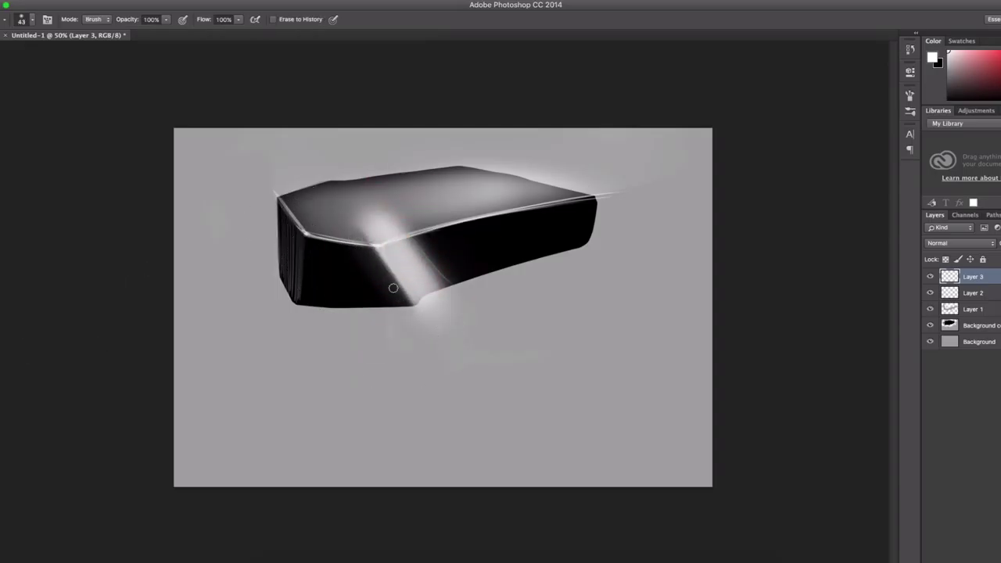
mouse_move(429, 307)
left_mouse_down()
mouse_move(467, 293)
mouse_move(450, 291)
left_mouse_up()
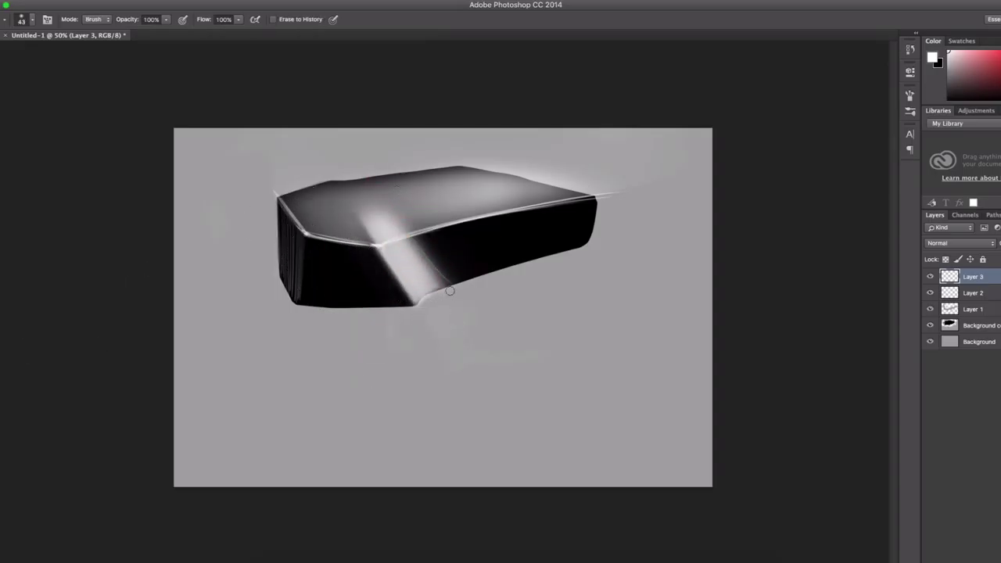
mouse_move(390, 196)
left_mouse_down()
mouse_move(375, 217)
mouse_move(444, 214)
mouse_move(420, 218)
mouse_move(532, 246)
left_mouse_up()
- Brighten the block's right side and dark front face with soft grey light
key("b")
left_click_drag(469, 239, 586, 227)
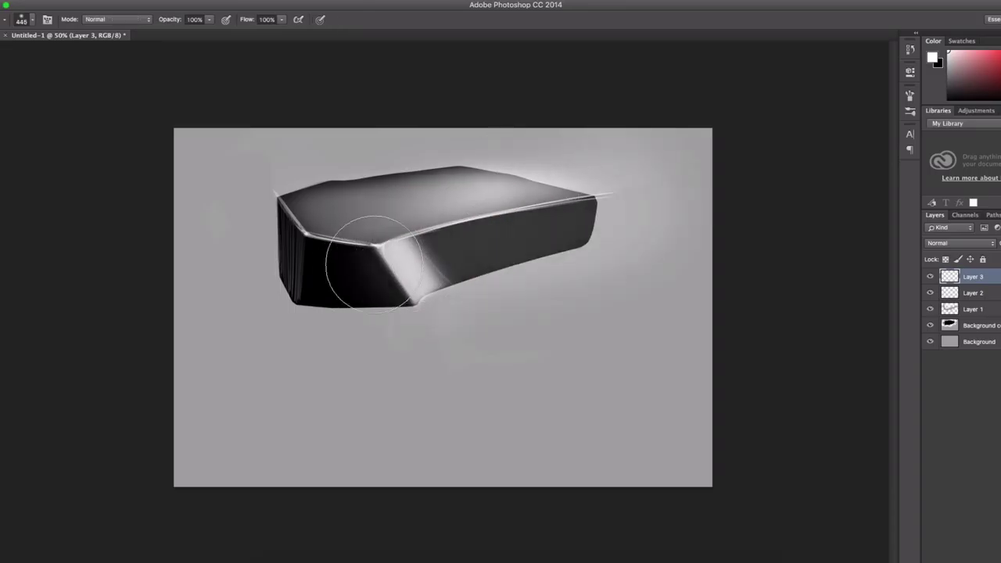
left_click_drag(358, 263, 329, 255)
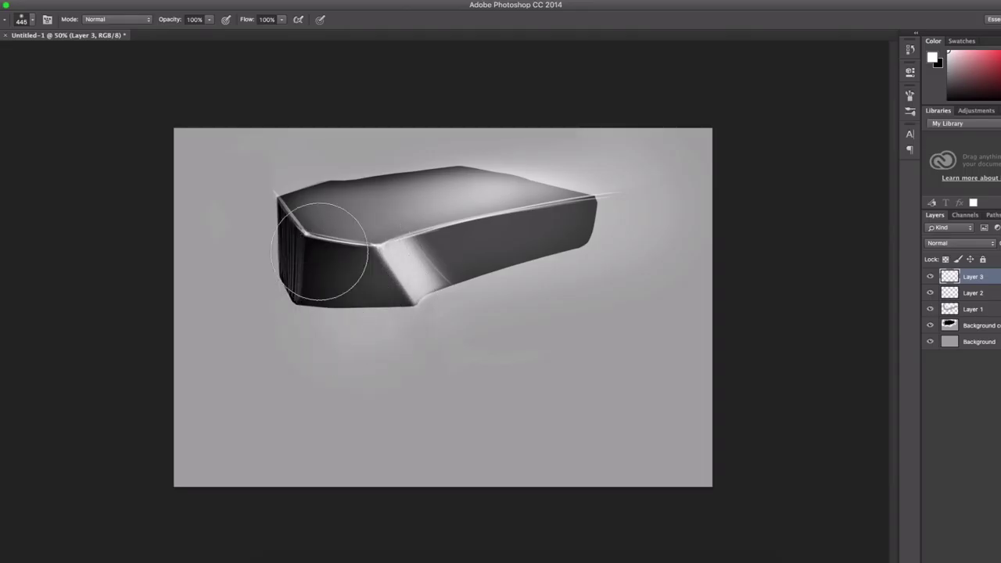
right_click(469, 196)
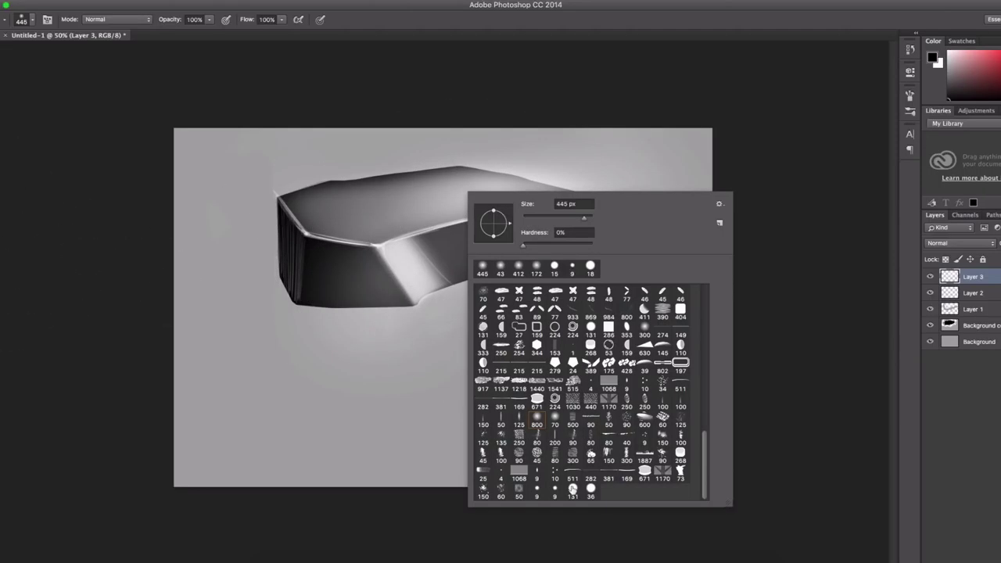
left_click(572, 488)
key("Escape")
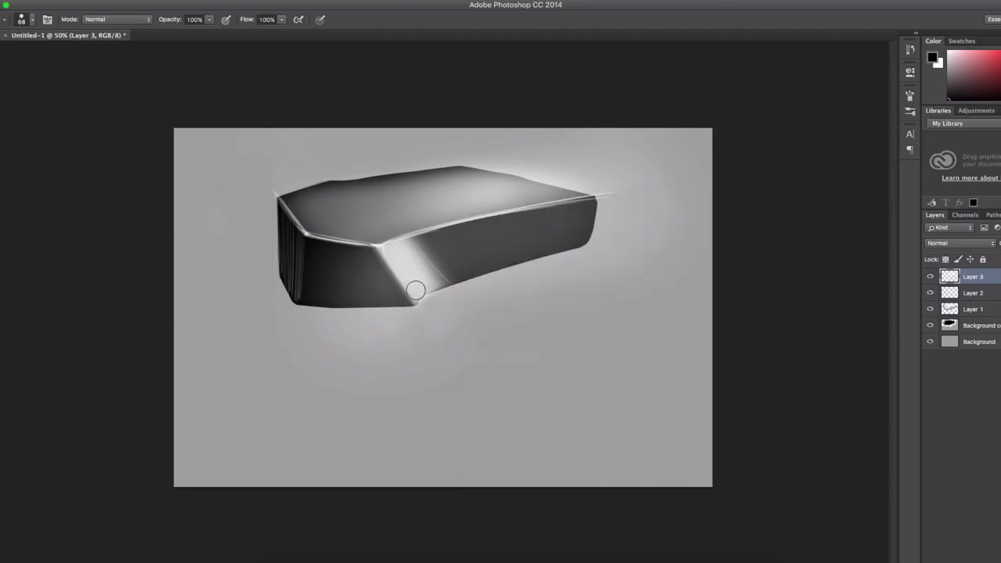
- Paint a dark shadow stroke along the block's full bottom edge
right_click(423, 305)
key("Escape")
left_click_drag(419, 303, 601, 247)
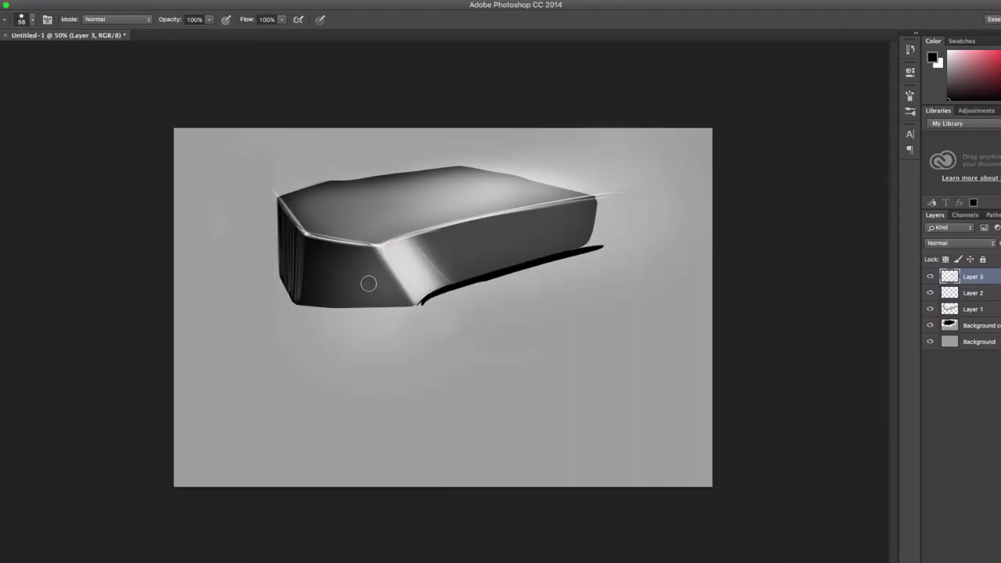
mouse_move(280, 278)
left_mouse_down()
mouse_move(305, 307)
mouse_move(471, 305)
left_mouse_up()
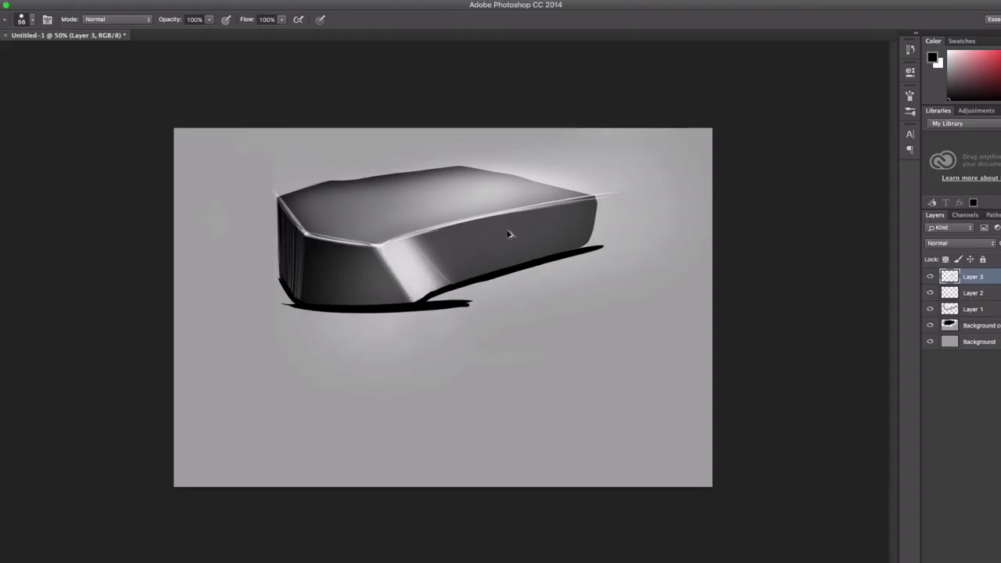
- Darken the right and left vertical edges and thicken the lower edge with a 37 px brush
left_click_drag(580, 250, 593, 202)
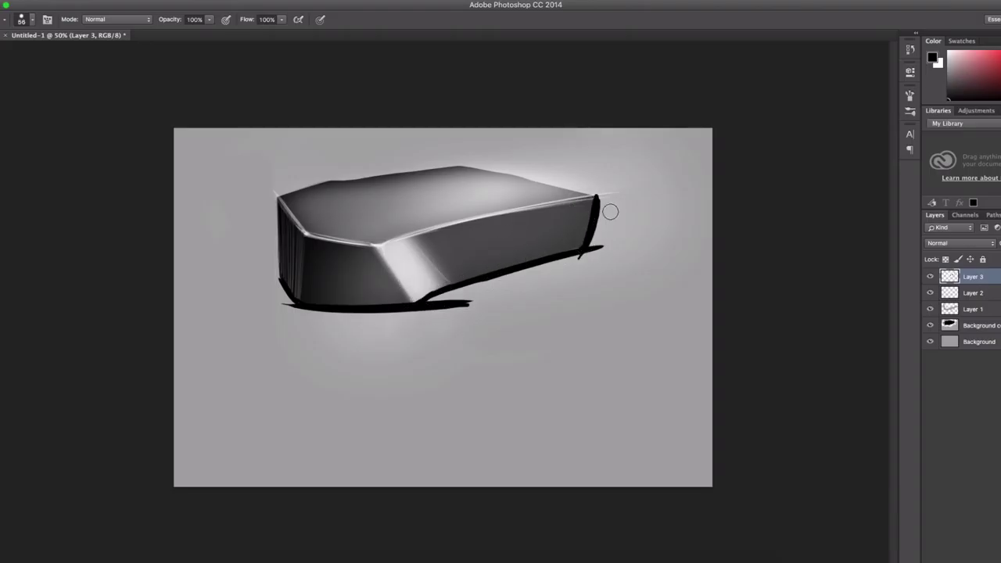
left_click_drag(274, 247, 282, 273)
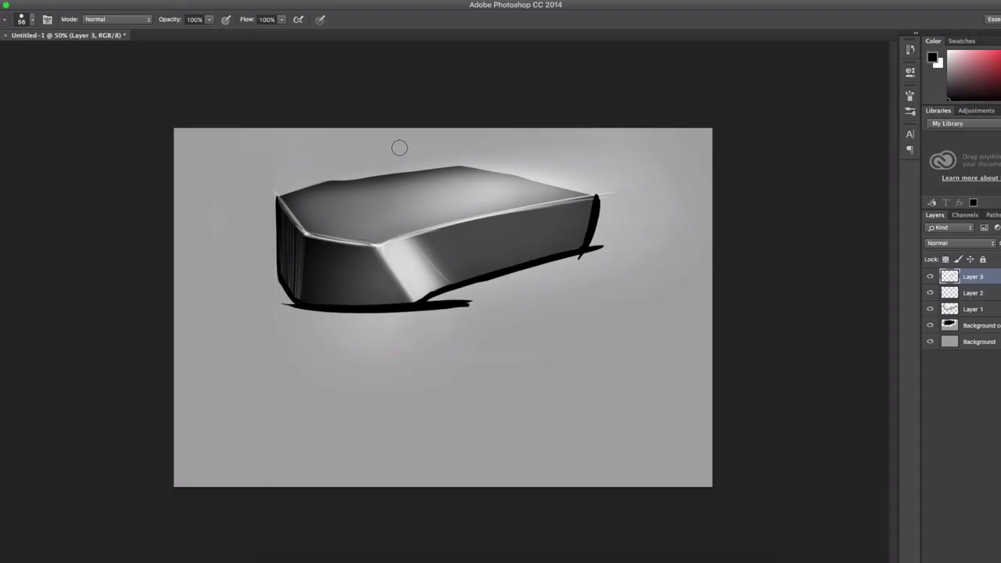
left_click_drag(588, 247, 584, 247)
left_click_drag(425, 302, 514, 266)
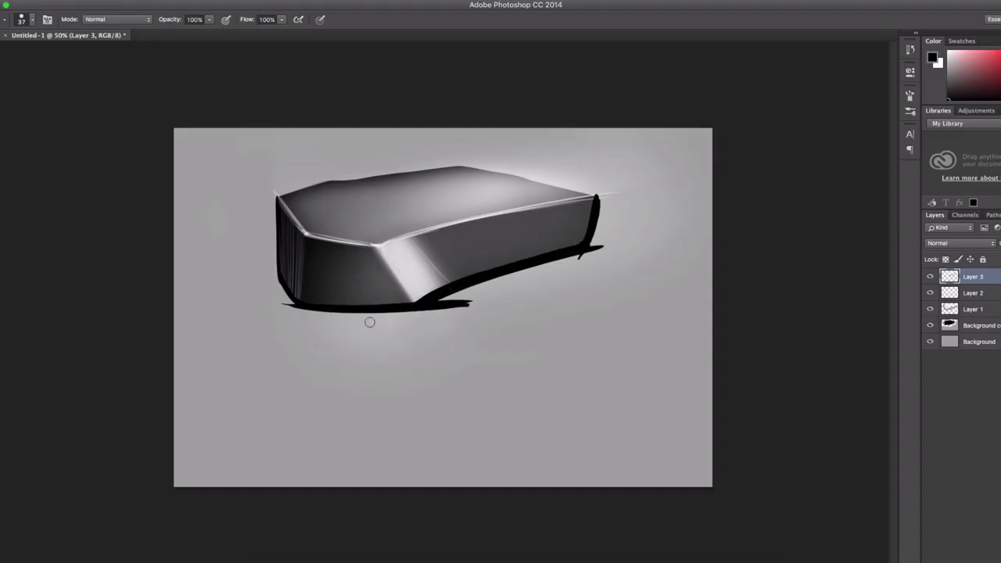
right_click(423, 227)
- With a 9 px hard brush, draw a dark diagonal crease across the top and down the front
left_click(534, 491)
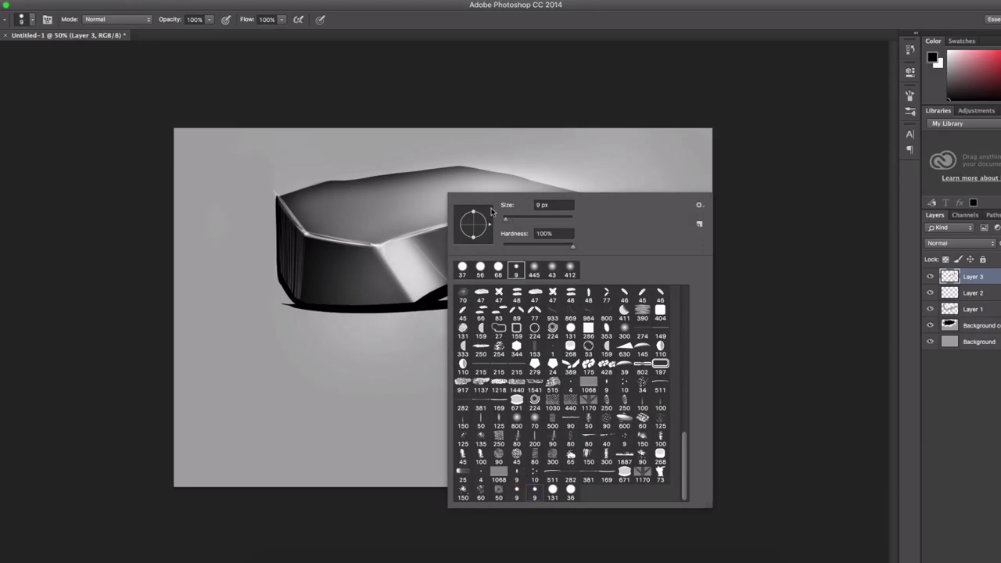
key("Return")
left_click_drag(332, 179, 400, 231)
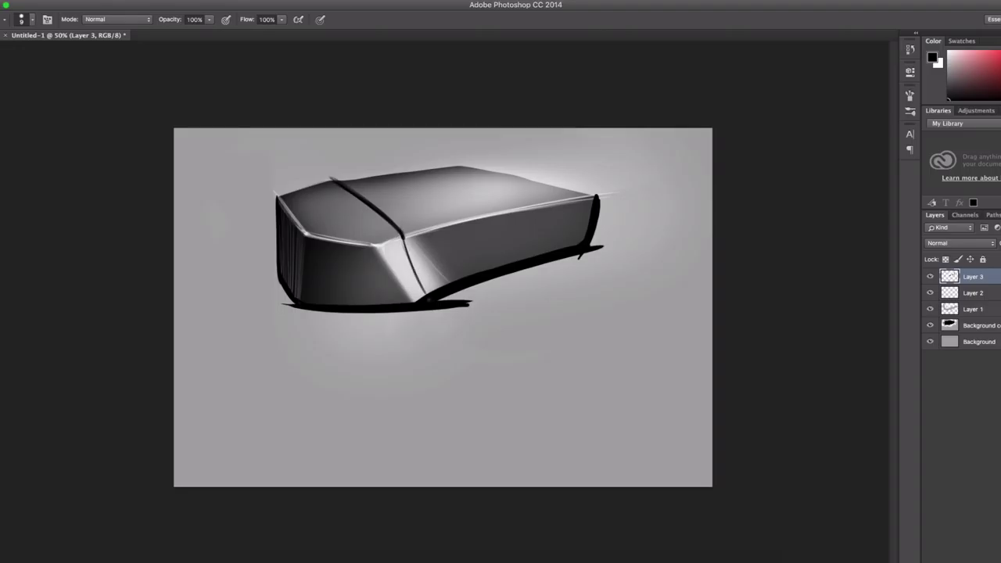
left_click_drag(402, 236, 426, 294)
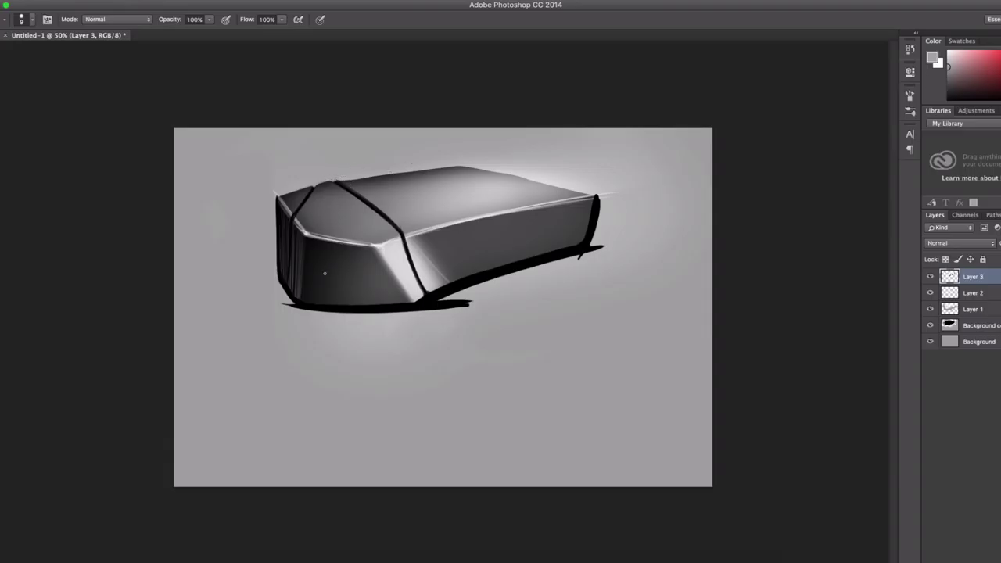
- Draw a black line along the top face's rear edge
key("d")
left_click_drag(417, 181, 582, 192)
key("m")
key("b")
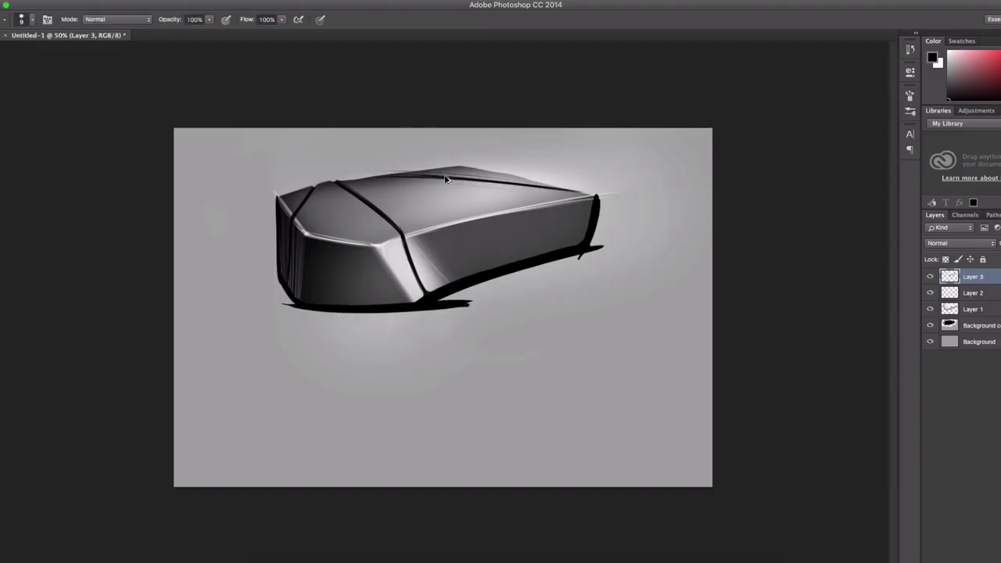
key("ctrl+z")
left_click_drag(402, 175, 575, 193)
left_click(382, 245, "alt")
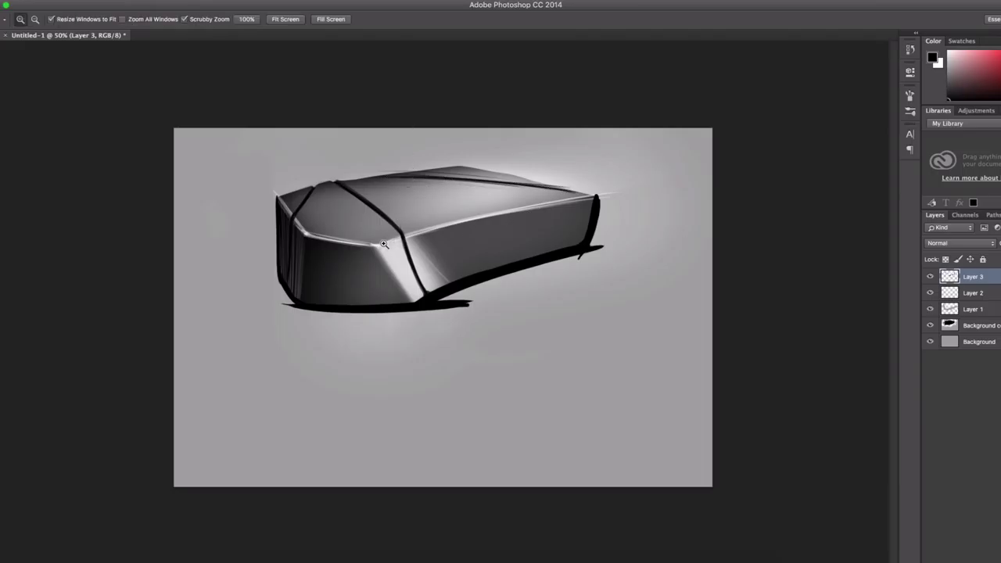
- Paint white highlights along the block's diagonal edges, left face and top edge line
scroll(352, 196, "up", 2)
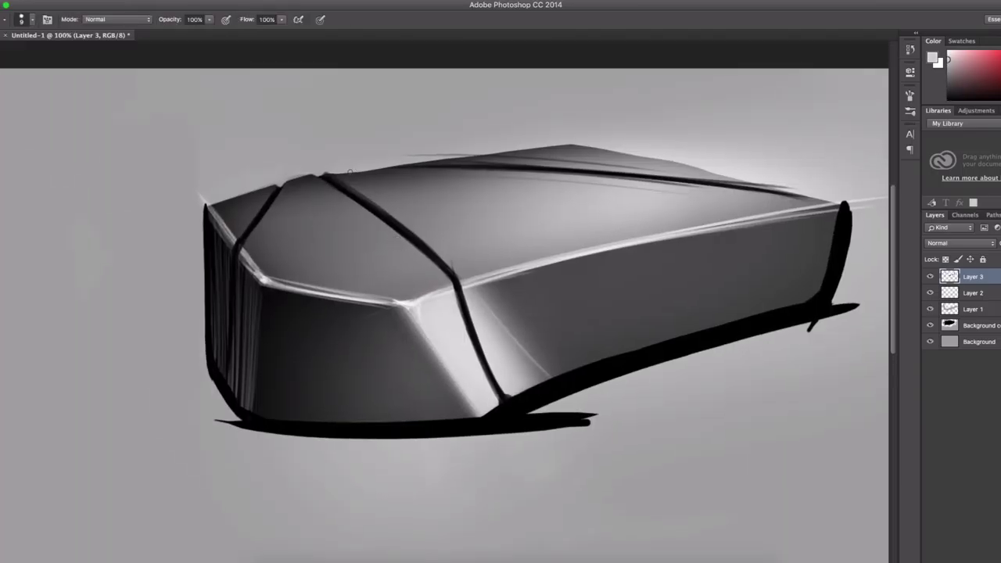
left_click_drag(329, 180, 415, 264)
left_click_drag(456, 303, 474, 359)
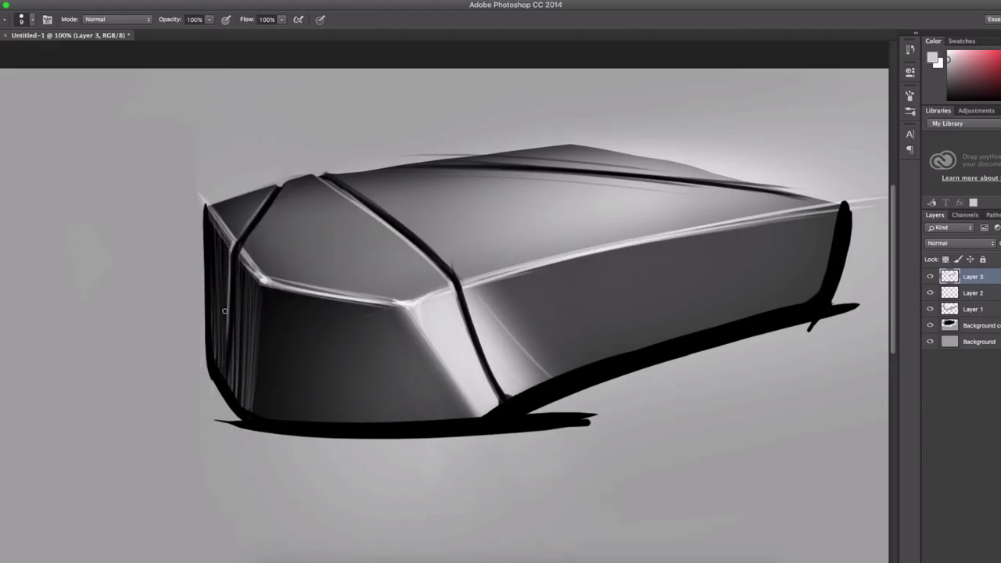
left_click_drag(227, 283, 225, 392)
left_click_drag(424, 171, 583, 179)
left_click_drag(762, 194, 620, 180)
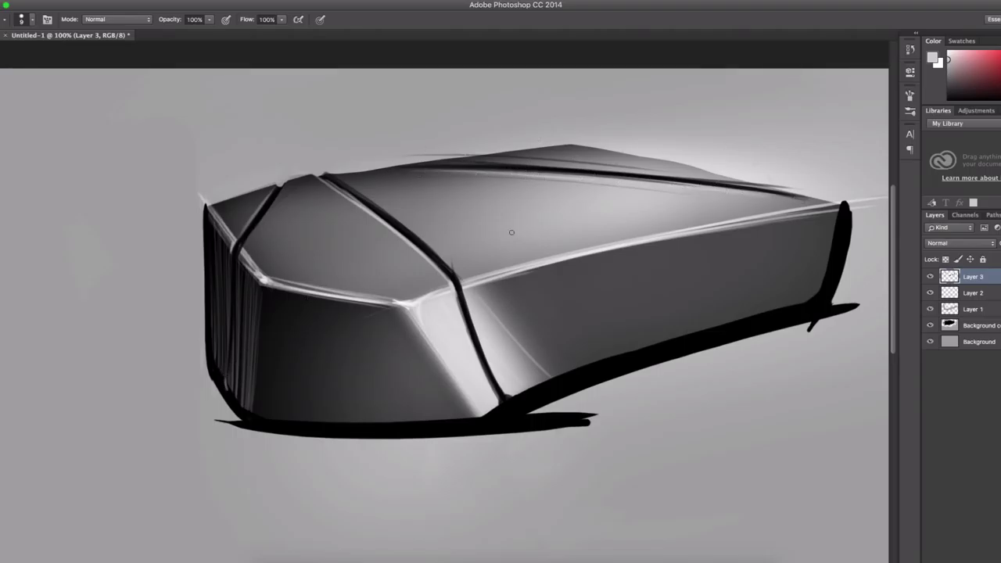
- Darken the box's vertical edge line in black
key("x")
left_click_drag(461, 283, 504, 394)
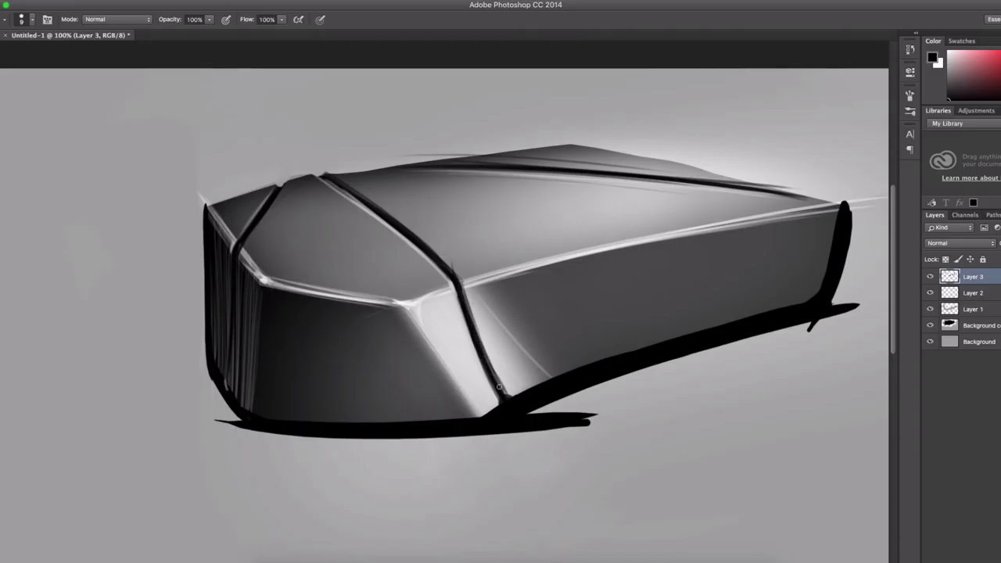
left_click_drag(469, 313, 503, 397)
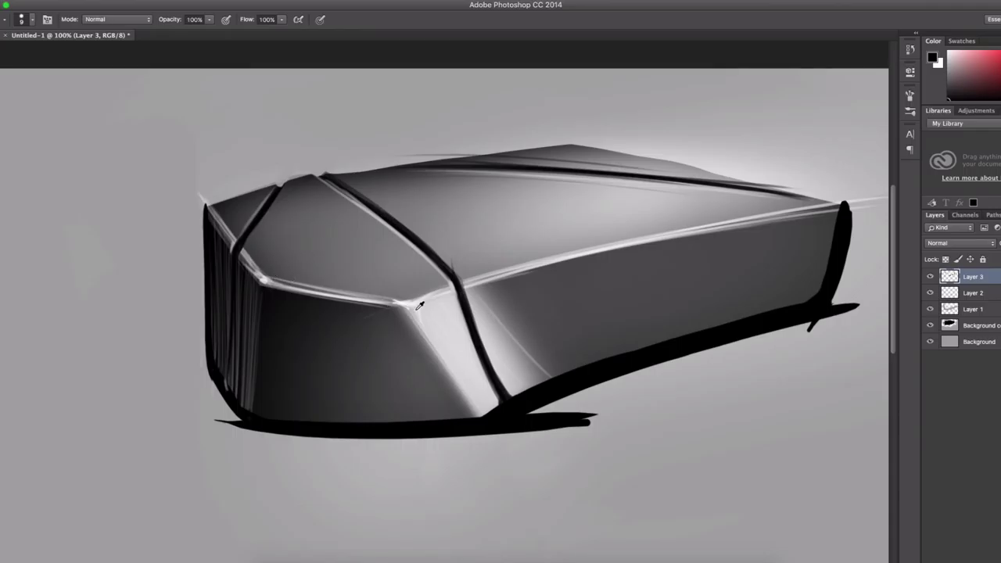
- Lighten the upper-left top facet in white with a 101 px hard round brush
key("x")
key("bracketright")
right_click(413, 253)
scroll(531, 438, "down", 2)
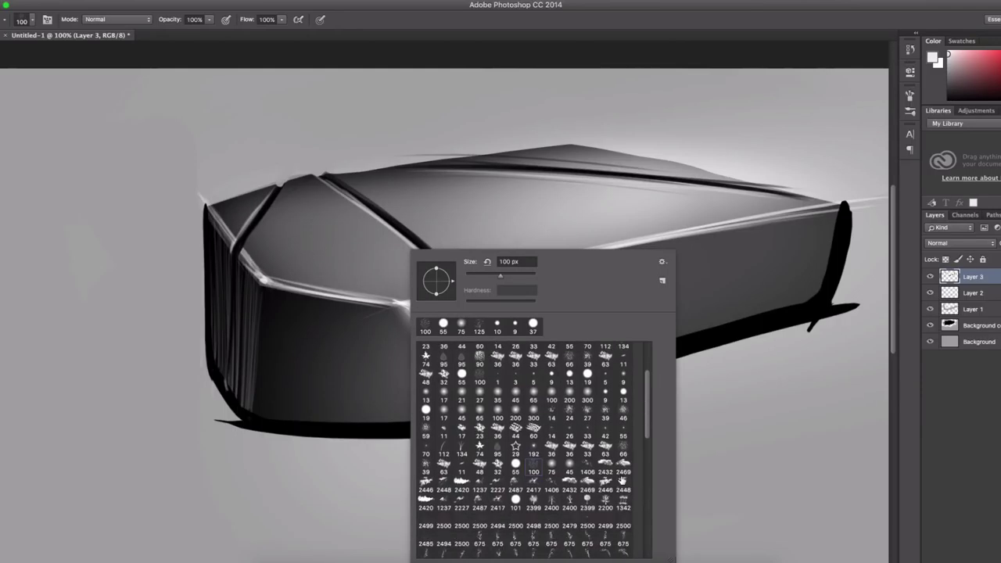
left_click(622, 478)
key("Return")
right_click(361, 250)
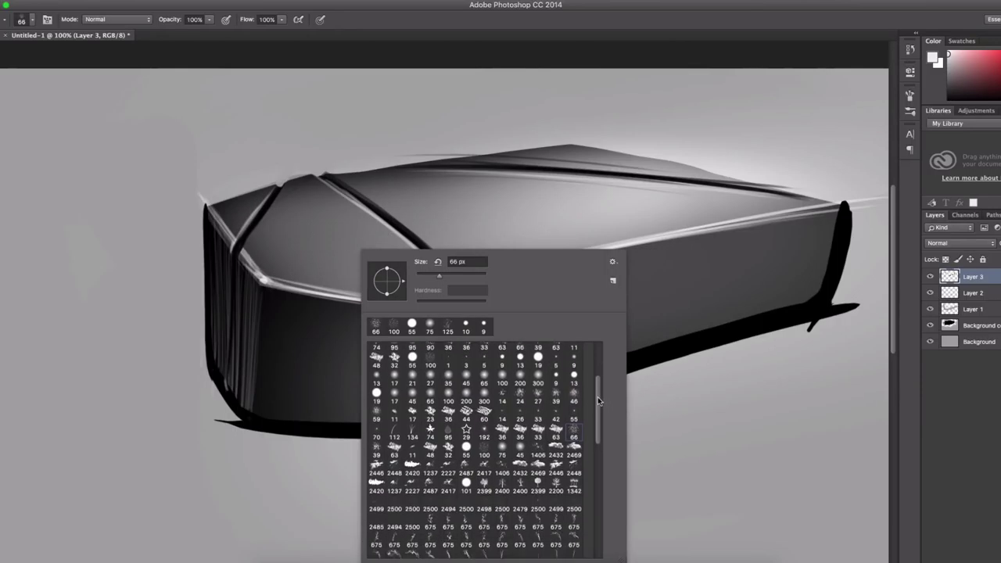
left_click_drag(600, 387, 597, 407)
double_click(466, 448)
right_click(361, 249)
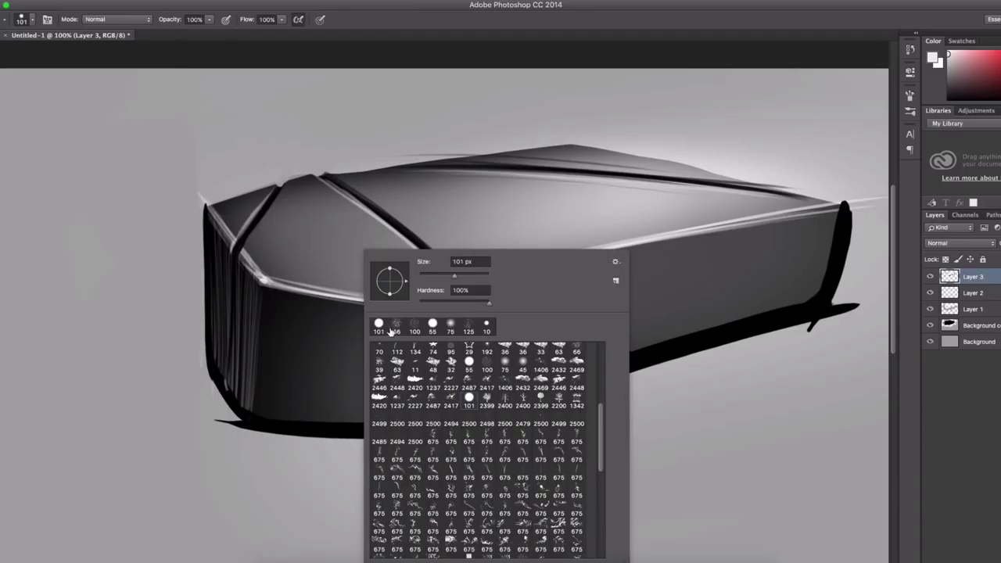
key("Return")
left_click_drag(266, 258, 351, 187)
left_click_drag(313, 234, 437, 258)
- Reshade the front face and upper-left top facet with sampled, flatter greys
left_click(301, 359, "alt")
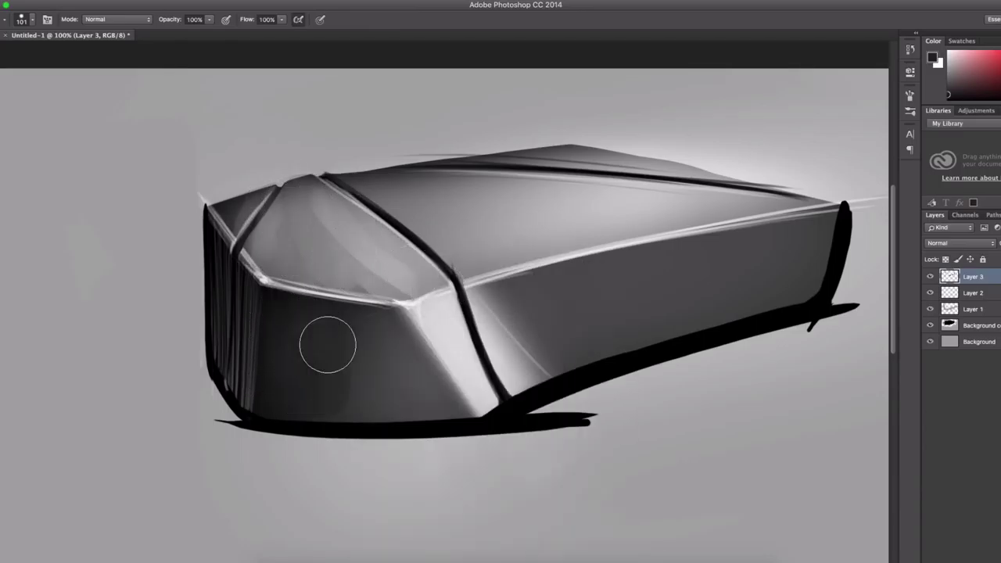
left_click_drag(323, 347, 422, 391)
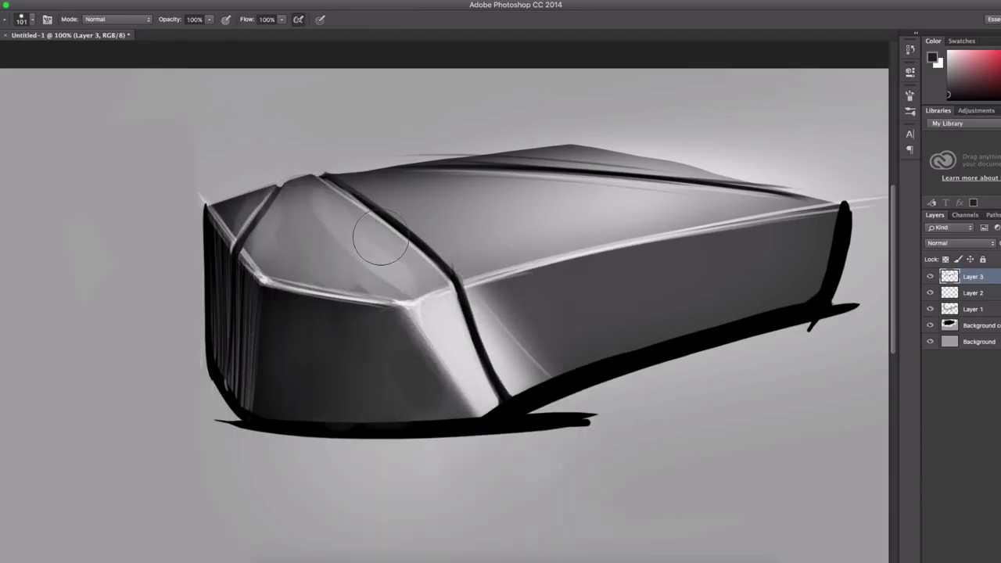
left_click_drag(313, 204, 422, 266)
left_click(295, 221, "alt")
left_click_drag(329, 211, 407, 274)
left_click(368, 217, "alt")
mouse_move(320, 195)
left_mouse_down()
mouse_move(358, 228)
mouse_move(308, 246)
mouse_move(279, 214)
mouse_move(284, 250)
left_mouse_up()
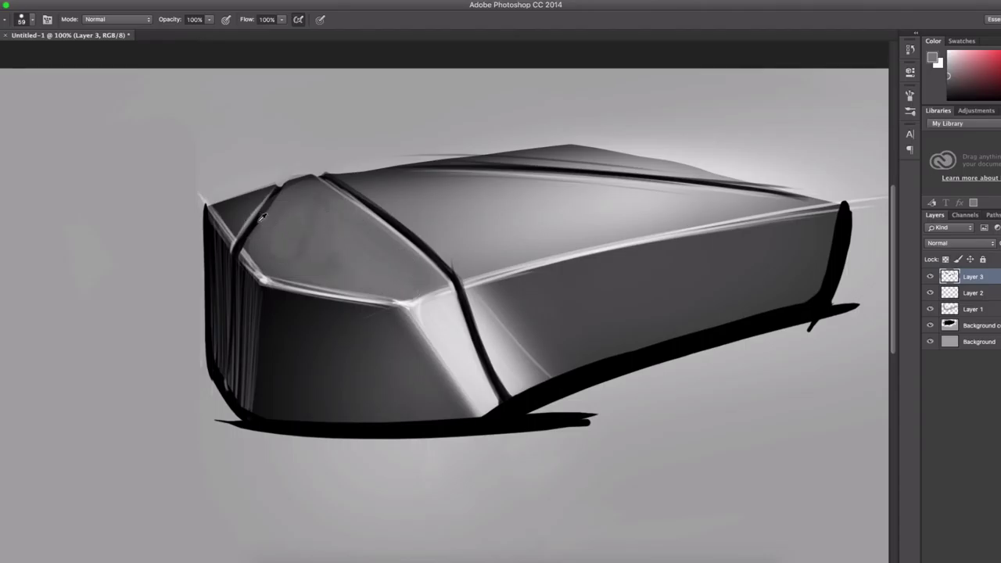
left_click_drag(289, 215, 264, 217)
- Darken the lower front face and add smoothed light highlights on the side face
left_click(308, 337, "alt")
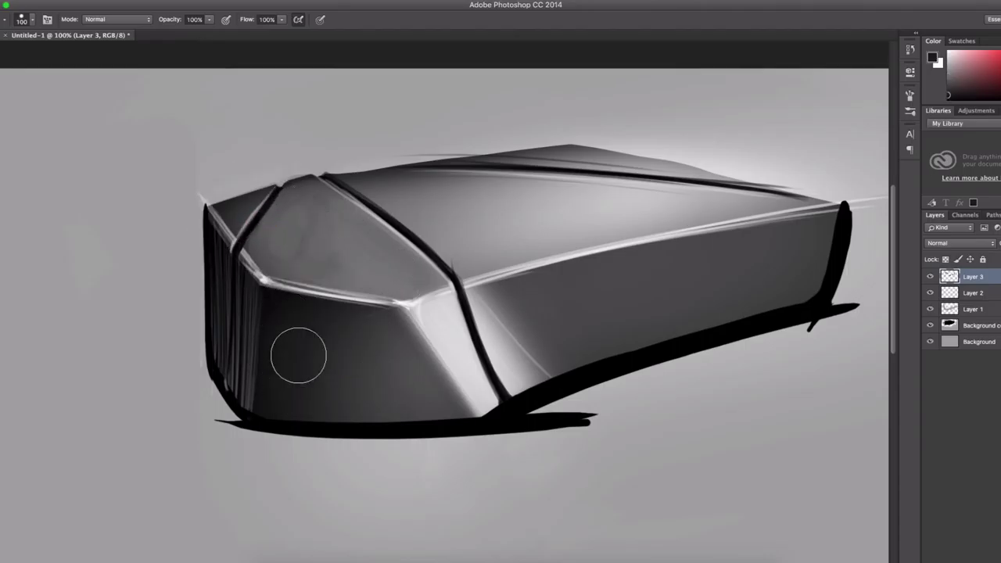
mouse_move(297, 351)
left_mouse_down()
mouse_move(404, 401)
mouse_move(393, 342)
left_mouse_up()
mouse_move(479, 390)
left_mouse_down()
mouse_move(531, 290)
mouse_move(548, 313)
left_mouse_up()
left_click_drag(645, 293, 574, 362)
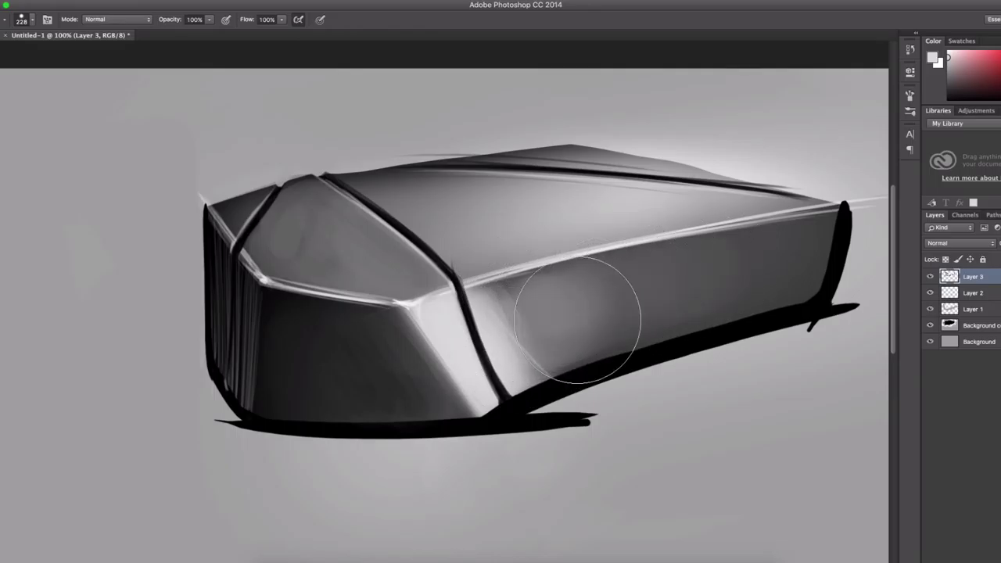
left_click(310, 241, "alt")
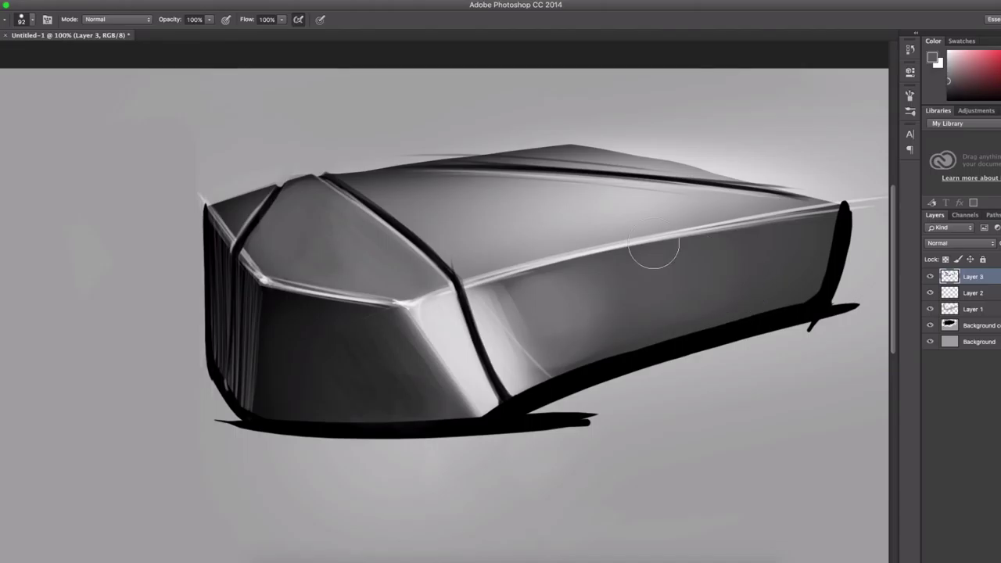
left_click_drag(509, 331, 552, 308)
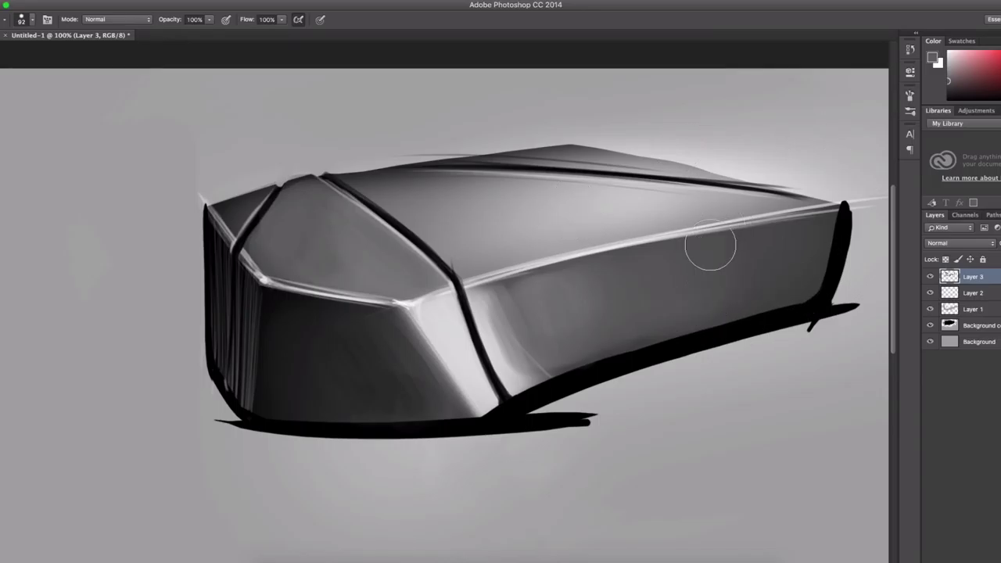
left_click(501, 335, "alt")
left_click_drag(501, 335, 424, 234)
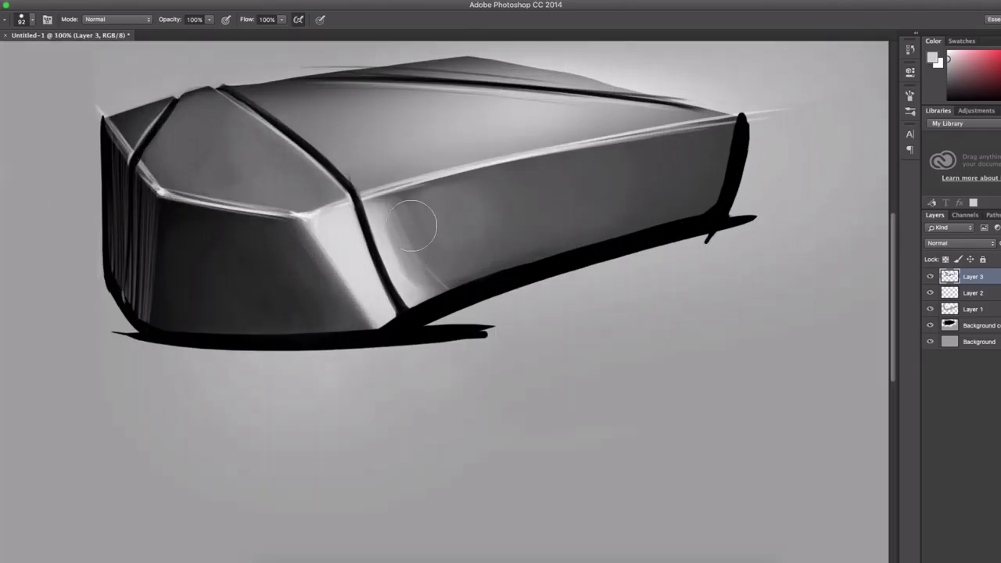
- Refine the side face with bright streaks and a sampled lighter grey near the lower edge
left_click_drag(399, 200, 445, 281)
mouse_move(484, 237)
left_mouse_down()
mouse_move(436, 234)
mouse_move(459, 224)
mouse_move(446, 253)
mouse_move(464, 266)
mouse_move(536, 230)
left_mouse_up()
left_click(368, 169, "alt")
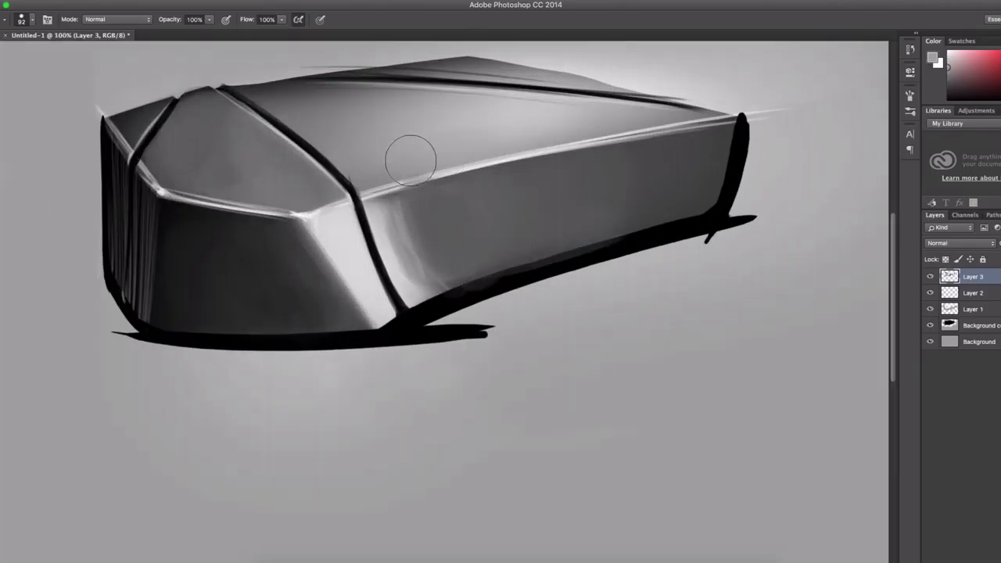
left_click_drag(485, 122, 602, 120)
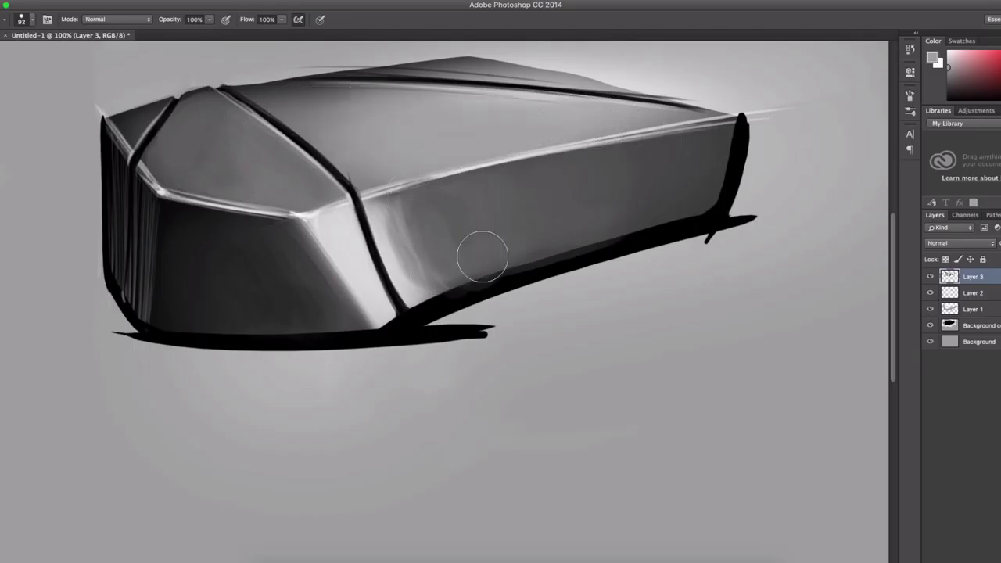
left_click_drag(480, 252, 500, 230)
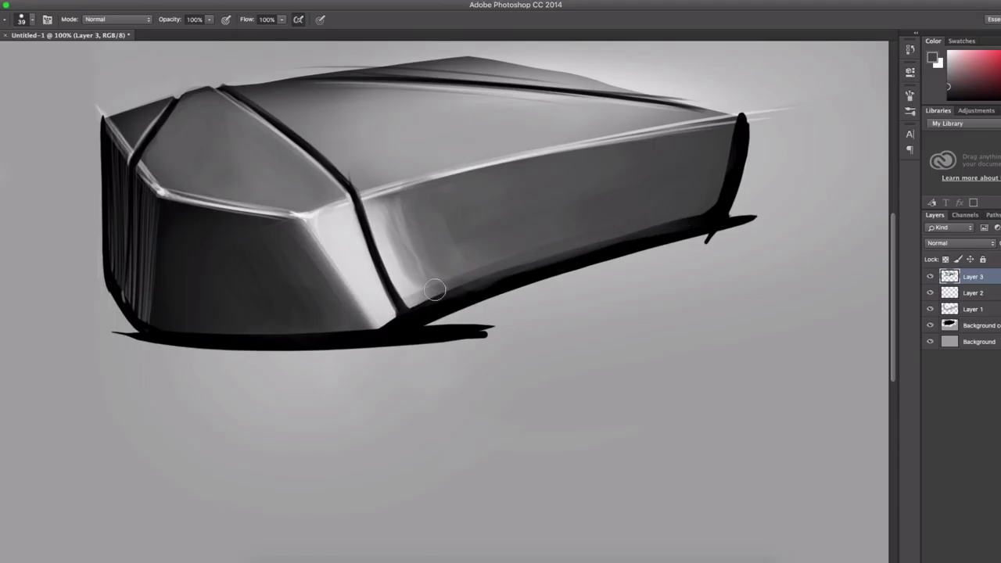
- Restroke the dark lower edge and the front/side dividing line in black
left_click(405, 314, "alt")
left_click_drag(680, 228, 416, 308)
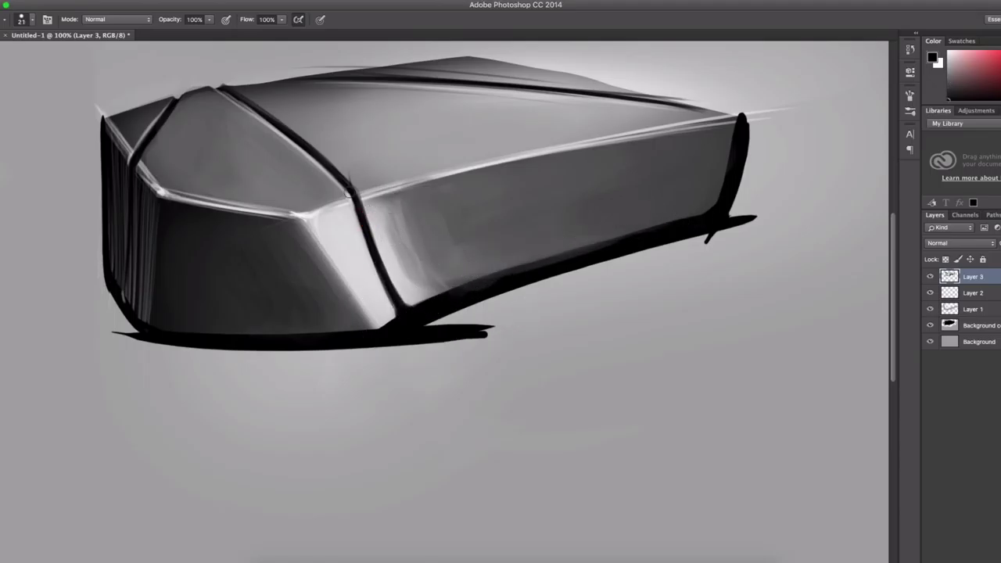
left_click_drag(358, 195, 395, 289)
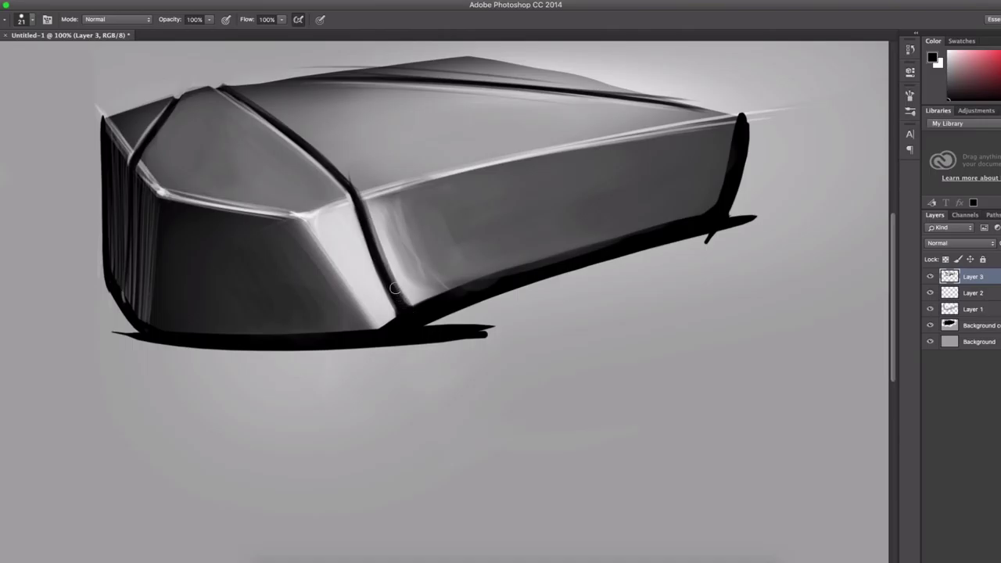
key("bracketleft")
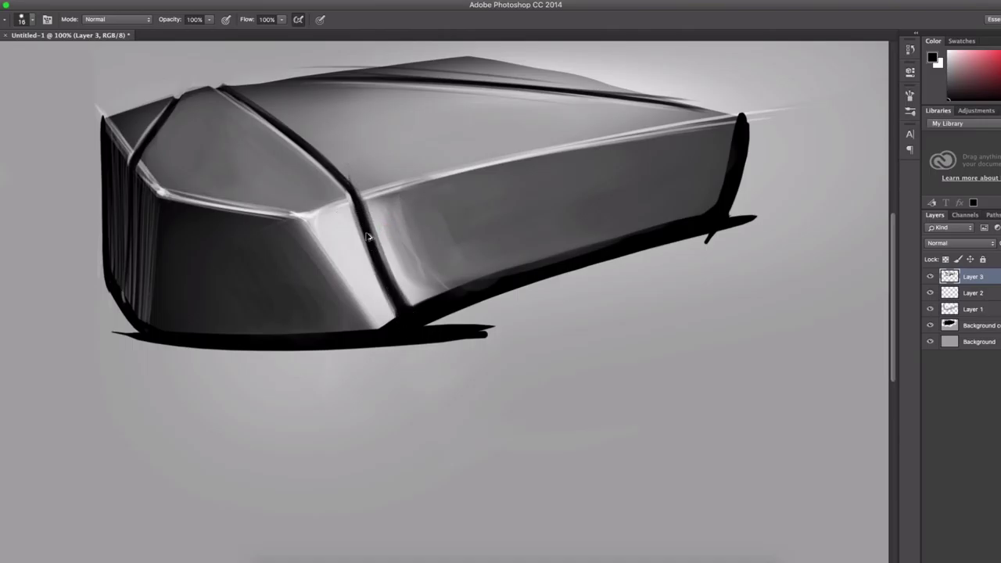
left_click_drag(368, 230, 399, 310)
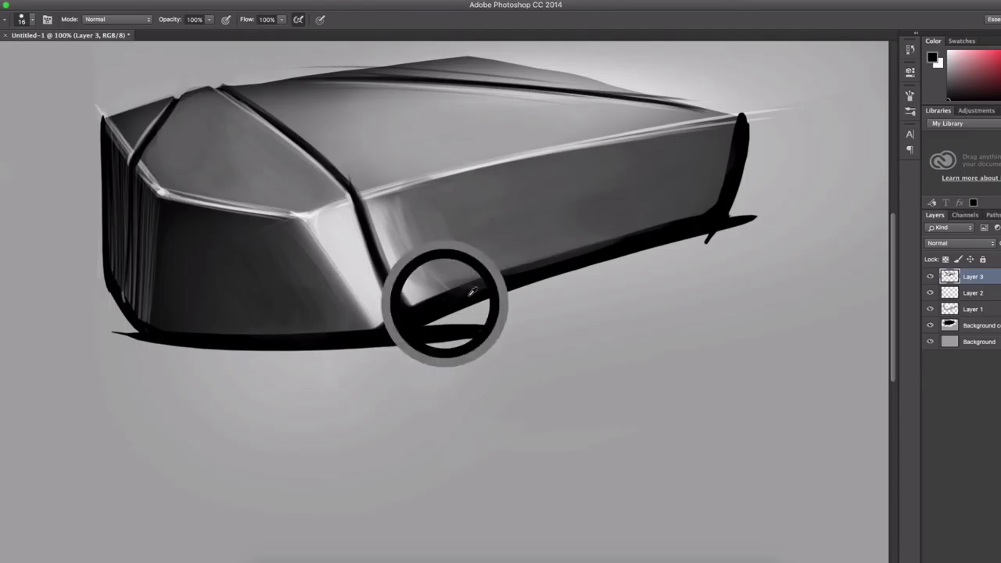
left_click_drag(402, 310, 715, 217)
left_click_drag(606, 244, 500, 263)
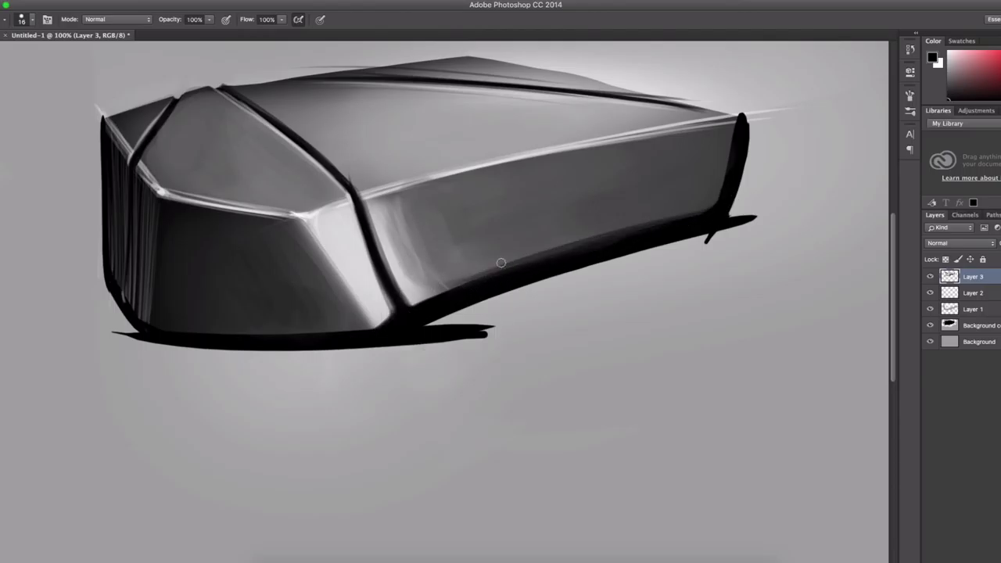
left_click_drag(145, 313, 149, 239)
left_click_drag(560, 336, 547, 239)
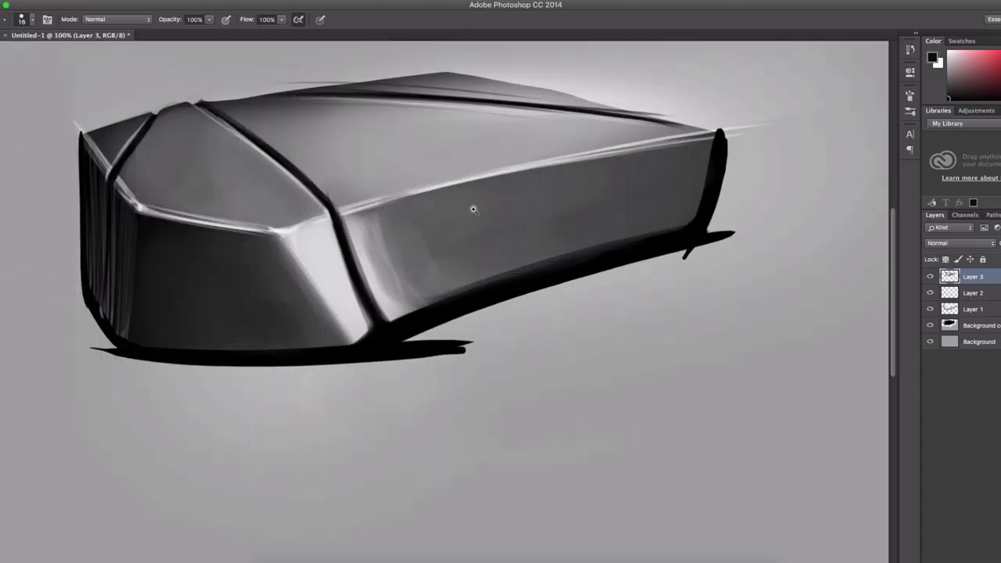
- Add empty Layer 4 and shade along the block's top ridge
key("ctrl+shift+alt+n")
mouse_move(222, 148)
left_mouse_down()
mouse_move(325, 211)
mouse_move(297, 217)
left_mouse_up()
left_click_drag(286, 166, 389, 259)
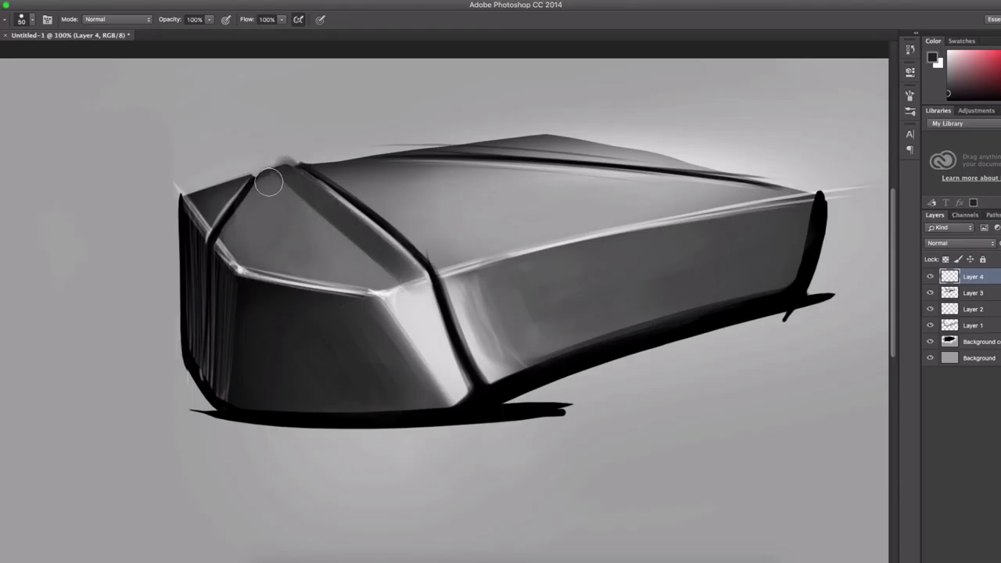
- Paint light highlights across the upper-left facet near the top ridge corner
key("x")
left_click_drag(279, 150, 316, 228)
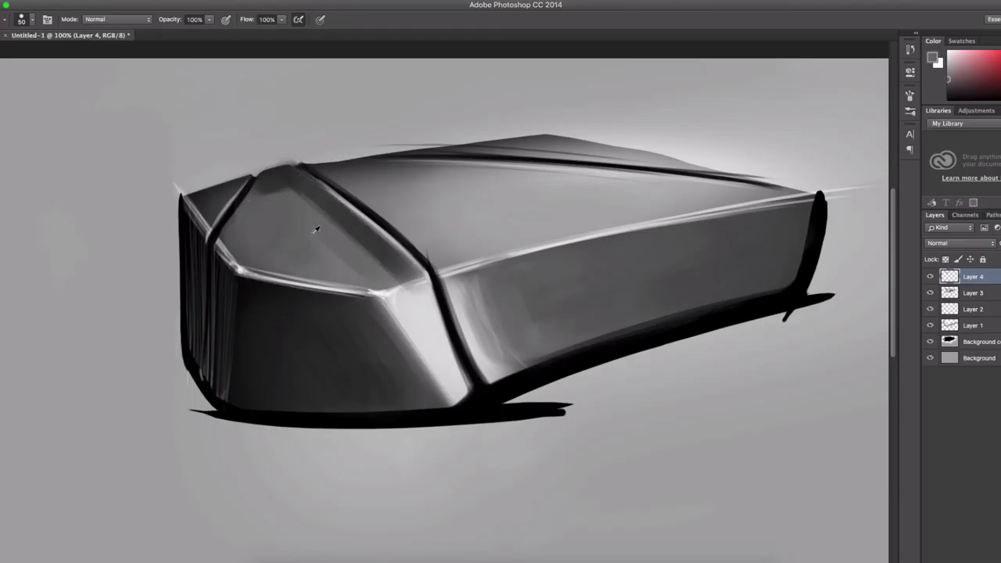
left_click_drag(418, 294, 416, 289)
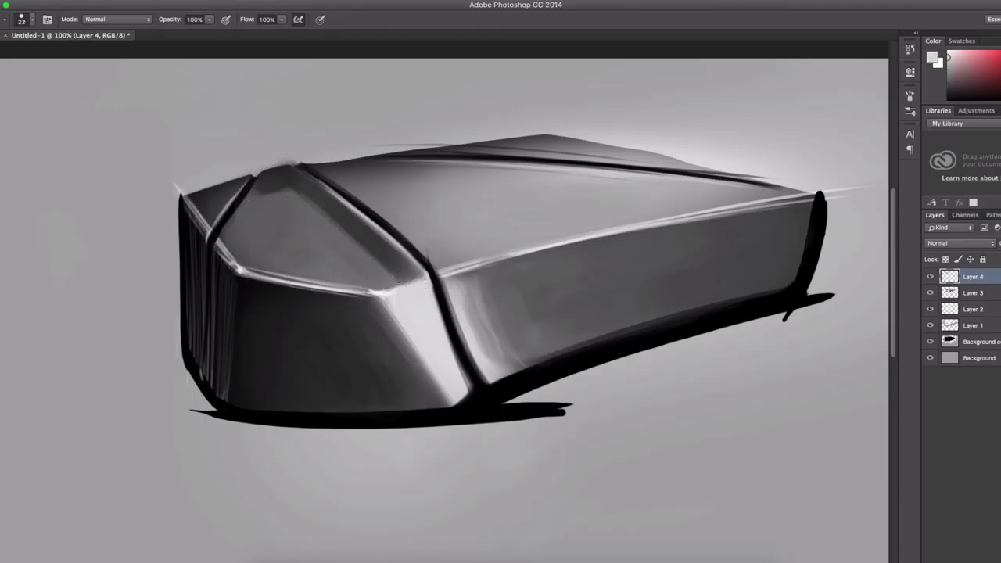
mouse_move(276, 193)
left_mouse_down()
mouse_move(263, 183)
mouse_move(285, 190)
mouse_move(278, 172)
mouse_move(342, 223)
left_mouse_up()
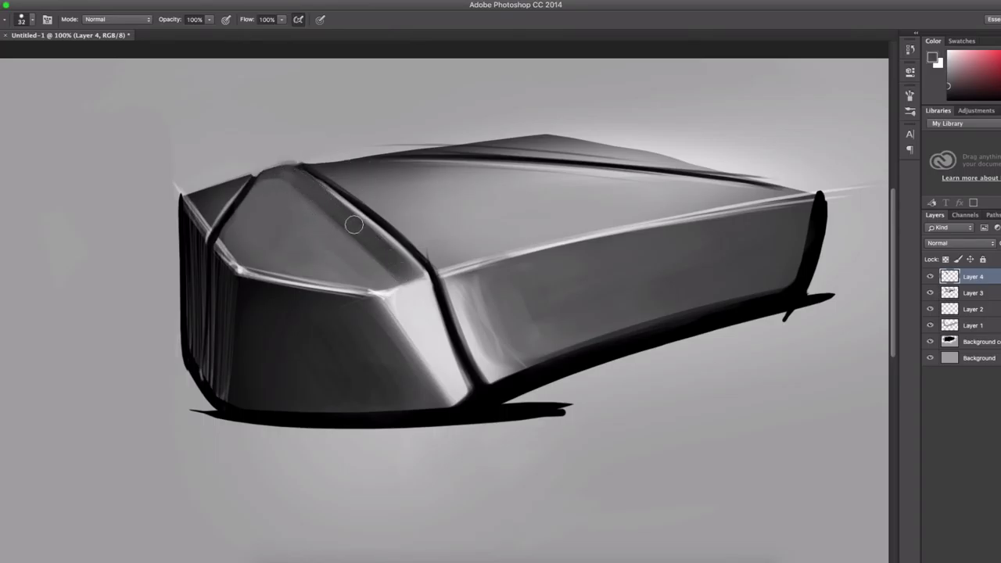
left_click(232, 234, "alt")
left_click(295, 153, "alt")
left_click_drag(297, 152, 296, 157)
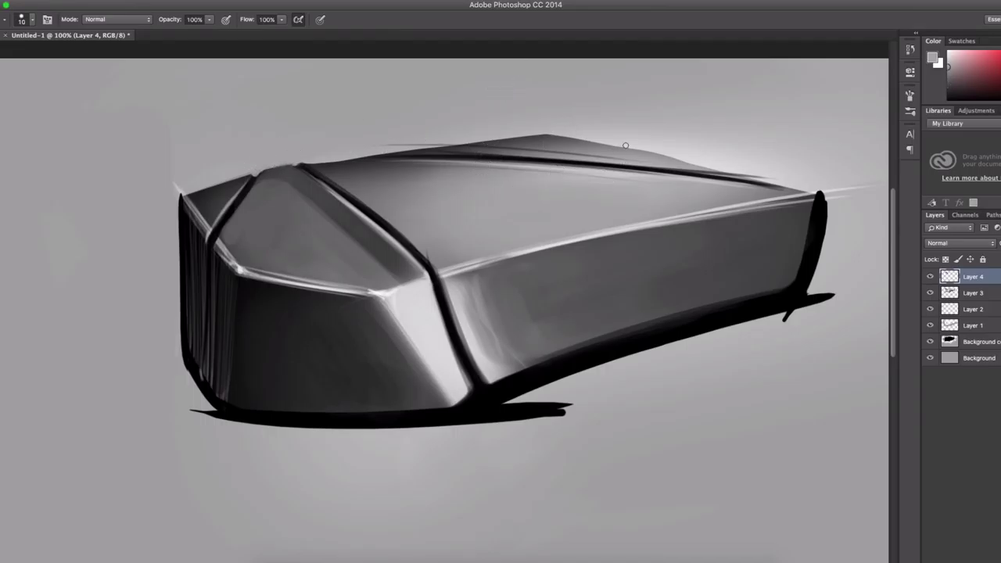
- Paint a dark stroke along the top ridge with a lighter stroke just below it
left_click_drag(516, 187, 539, 188)
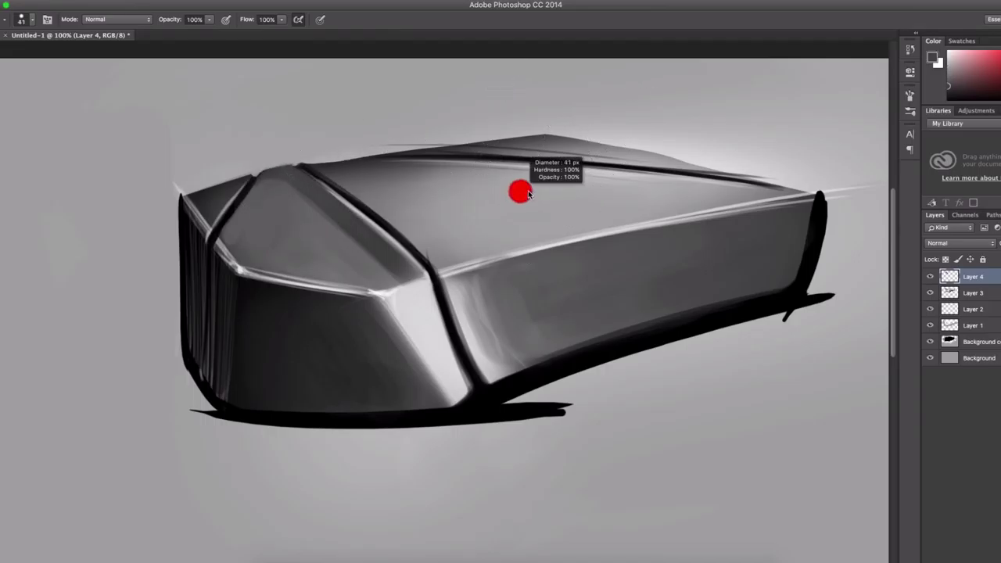
left_click_drag(414, 169, 697, 183)
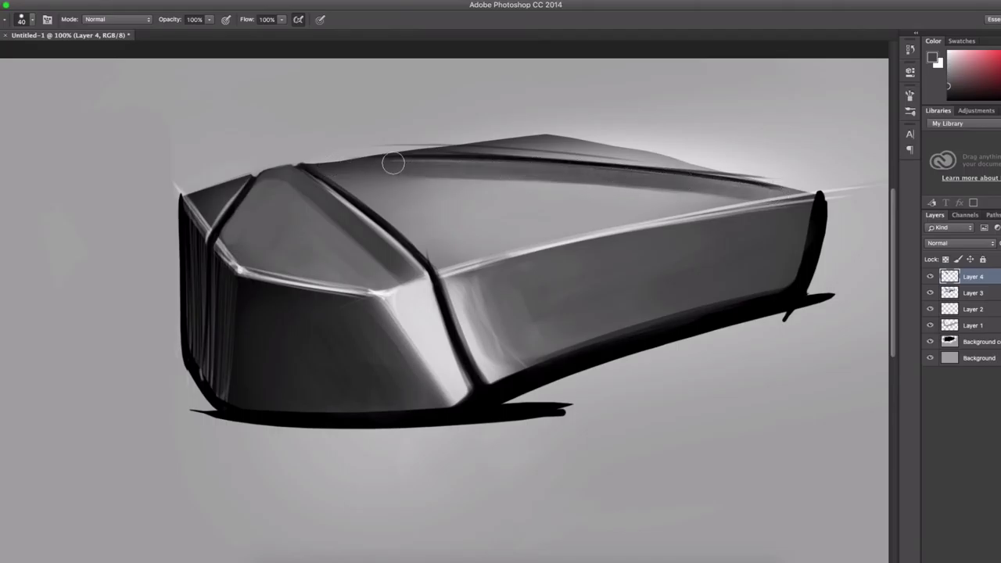
left_click(372, 182, "alt")
left_click_drag(372, 182, 554, 185)
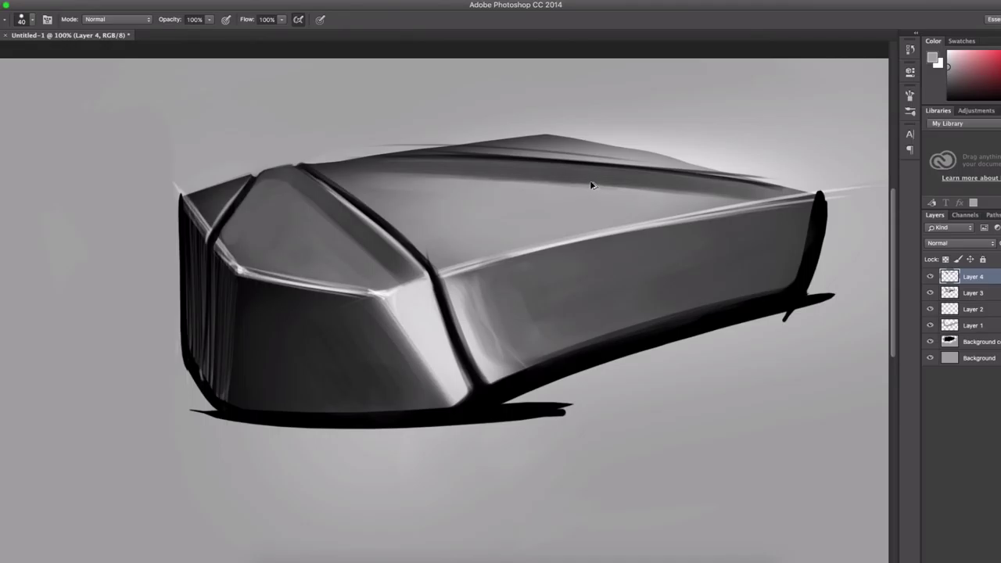
- Paint a bright 25 px highlight along the front top ridge, widening its right end
left_click(471, 283, "alt")
key("bracketleft")
key("bracketleft")
key("bracketleft")
left_click_drag(469, 274, 784, 199)
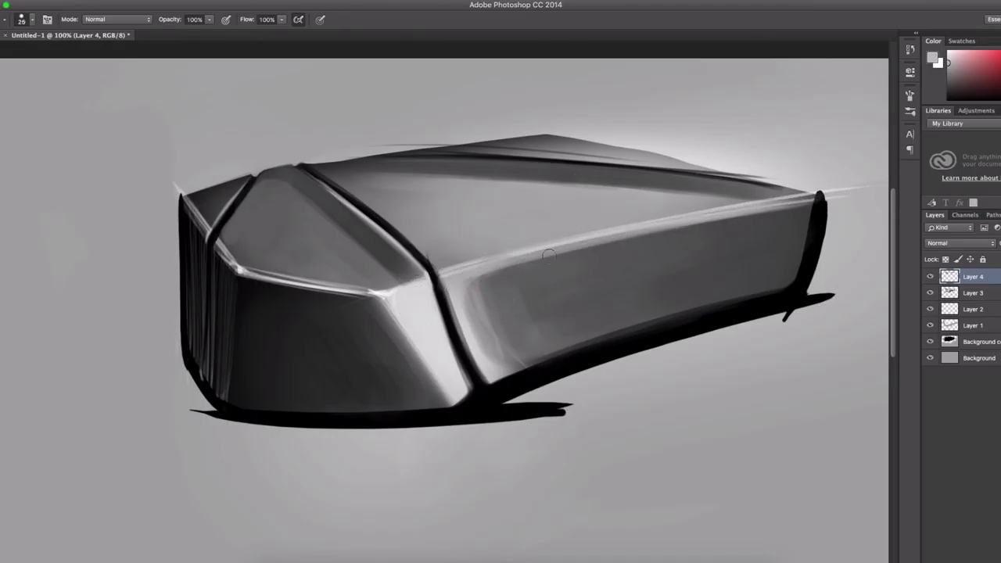
left_click_drag(702, 219, 823, 202)
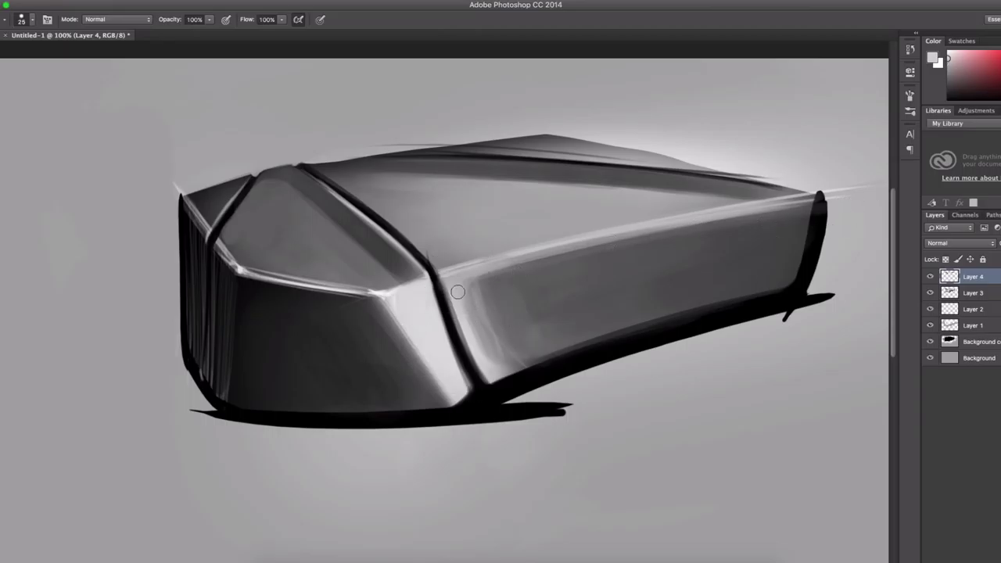
left_click_drag(496, 336, 539, 336)
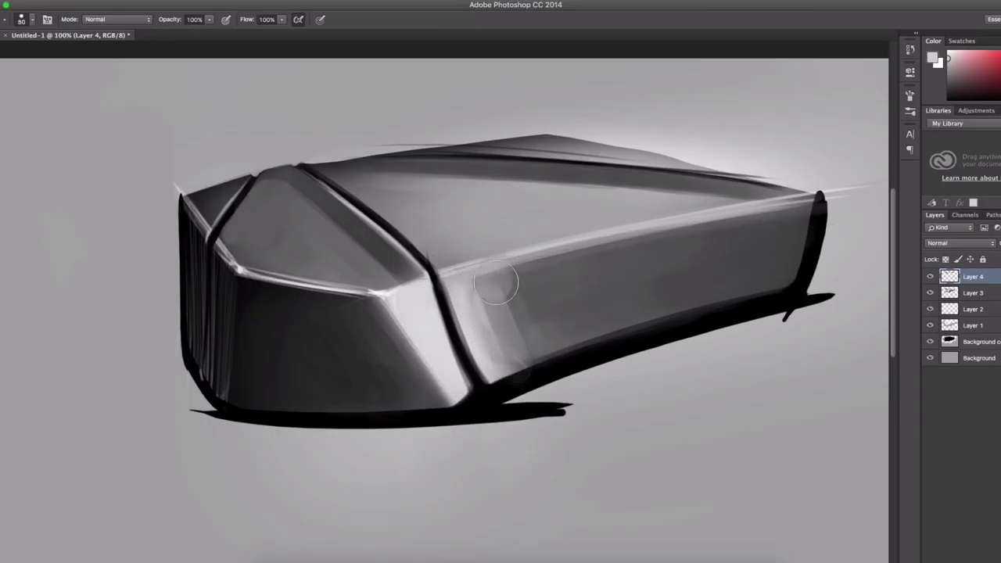
mouse_move(607, 255)
left_mouse_down()
mouse_move(549, 280)
mouse_move(823, 205)
left_mouse_up()
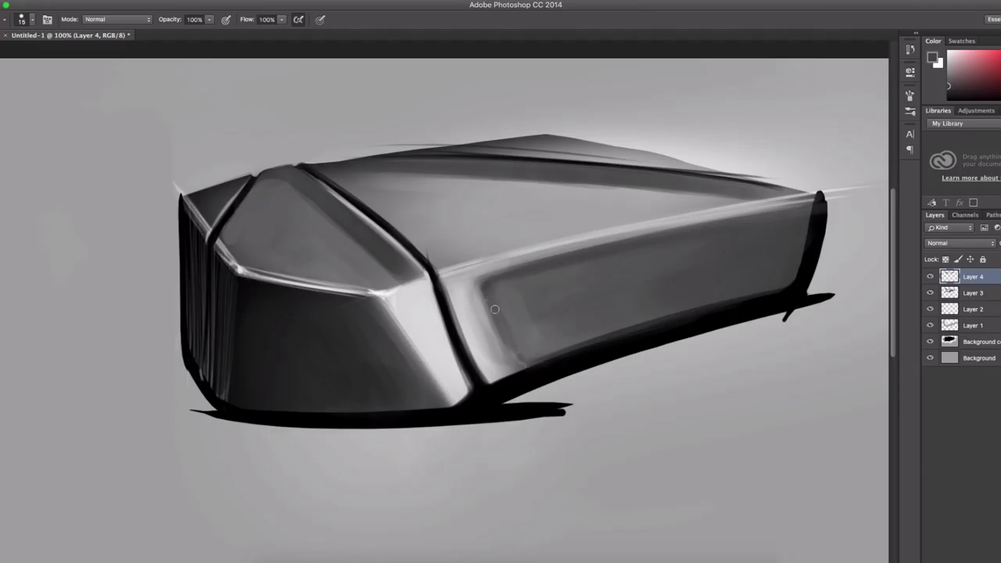
- Add a light highlight and a thin 6 px dark line along the side panel's lower edge
left_click_drag(531, 348, 774, 283)
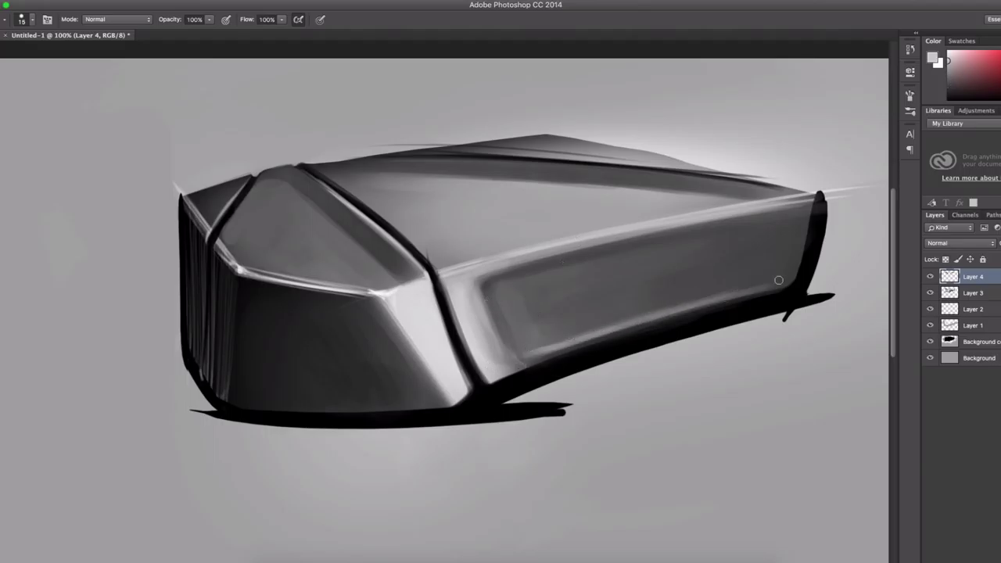
left_click_drag(522, 348, 782, 277)
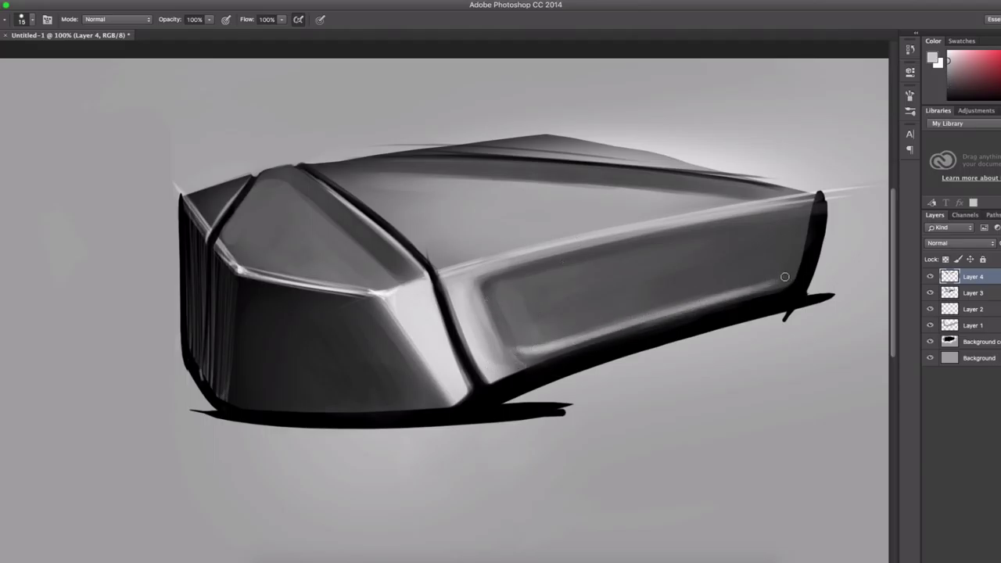
left_click(571, 314, "alt")
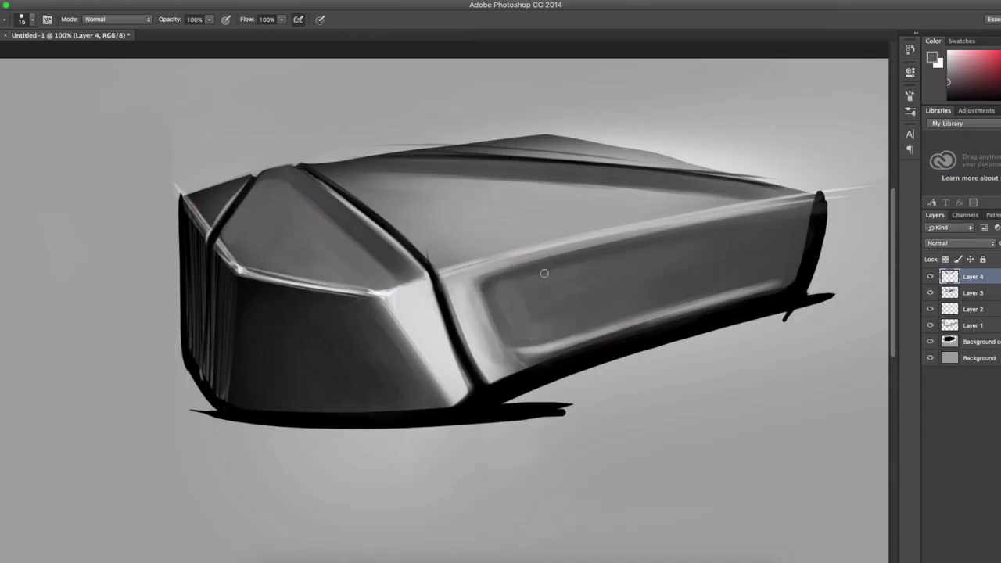
left_click(783, 263, "alt")
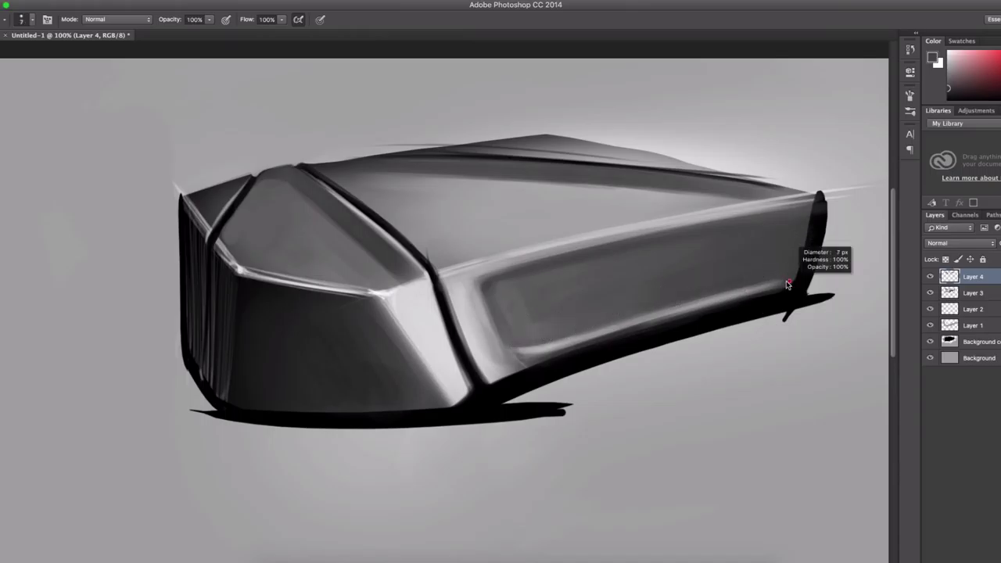
left_click_drag(793, 274, 776, 277)
left_click_drag(578, 352, 535, 358)
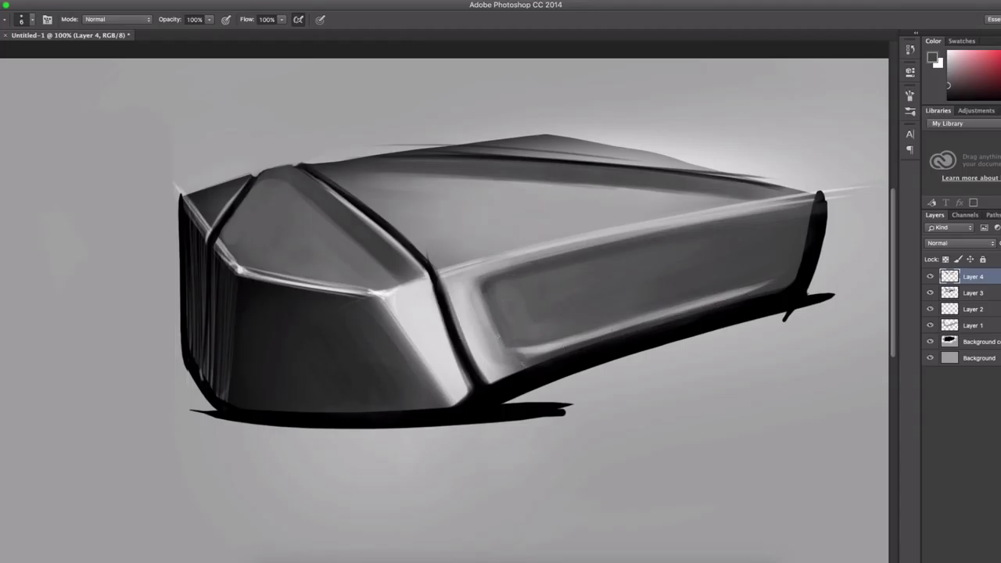
- Brighten the side panel's chamfer edge close up, then return to a 66.7% view
left_click_drag(773, 275, 792, 275)
left_click_drag(508, 272, 501, 279)
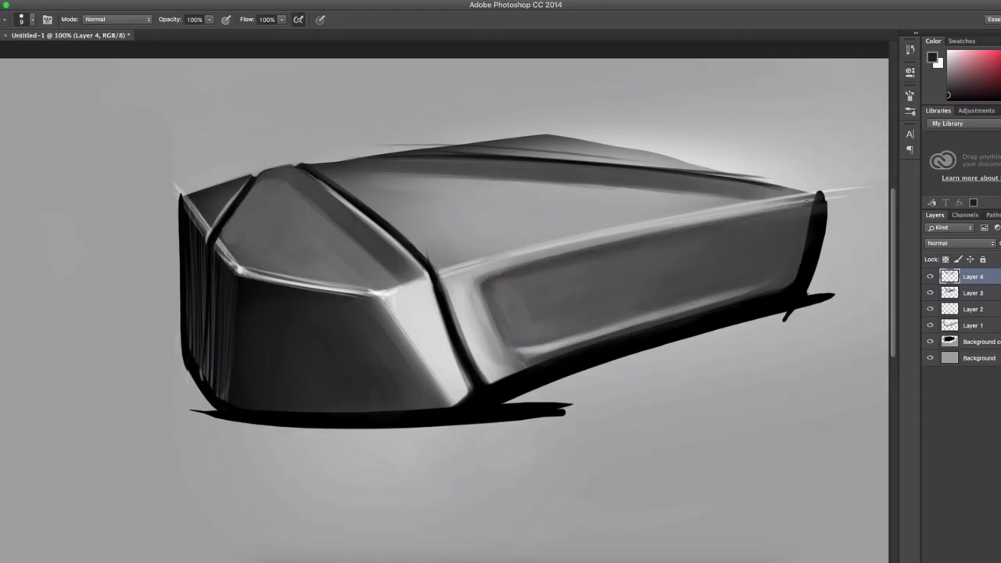
left_click(571, 301, "alt")
left_click(463, 252)
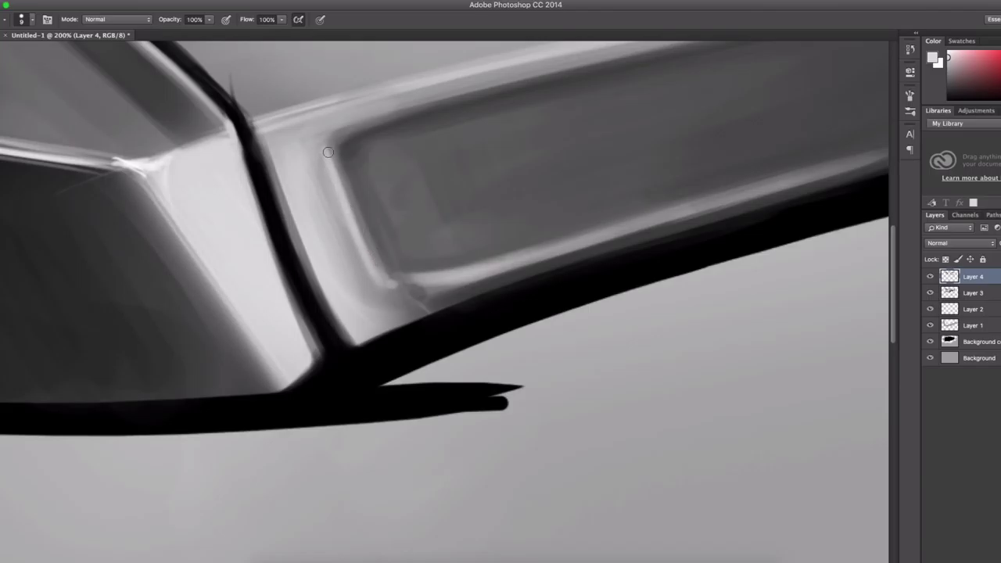
left_click_drag(304, 148, 415, 344)
left_click(563, 400, "alt")
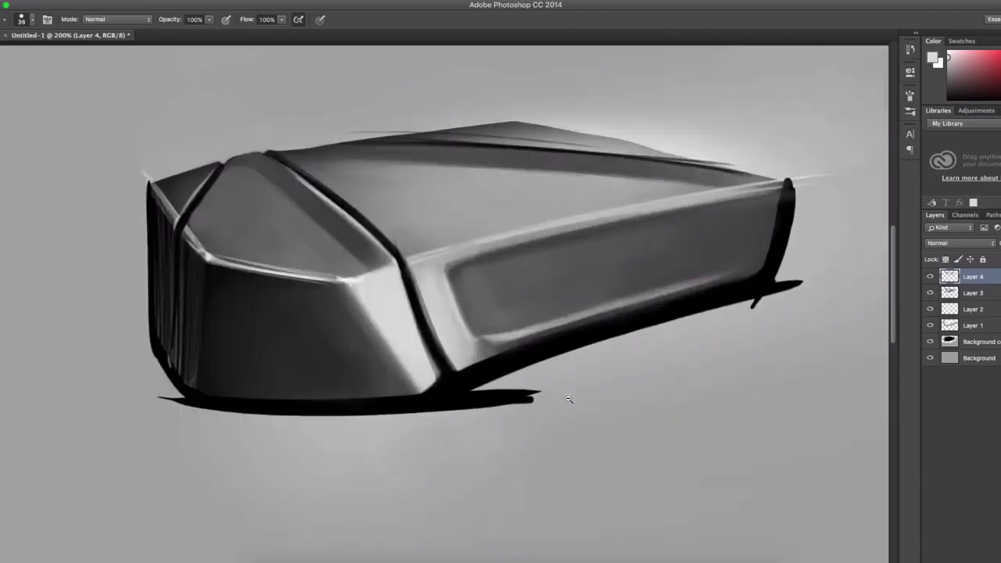
key("ctrl+0")
key("ctrl+plus")
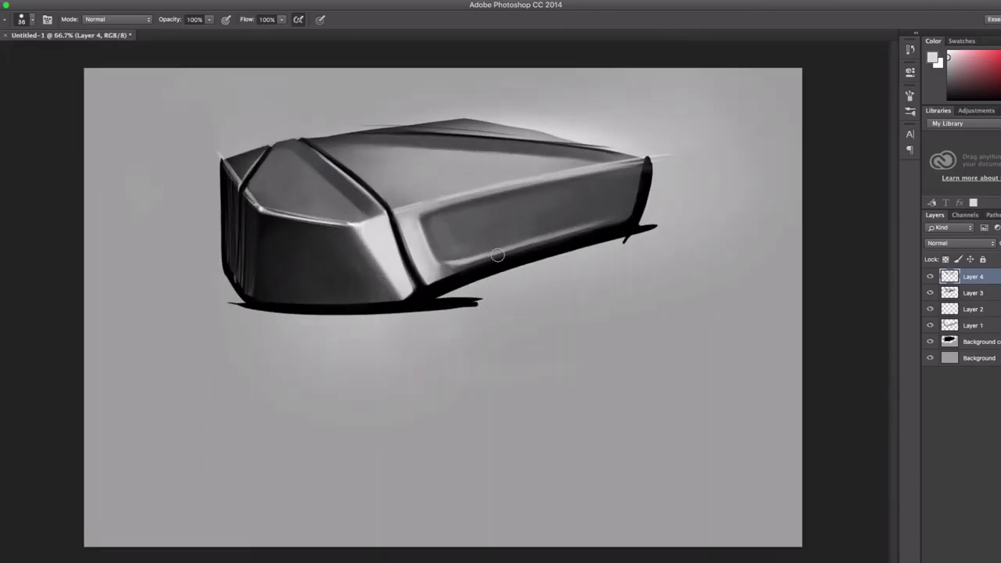
- Stamp large black round wheel shapes below the block
key("x")
key("bracketright")
key("bracketright")
key("bracketright")
left_click_drag(594, 367, 592, 376)
left_click(600, 457)
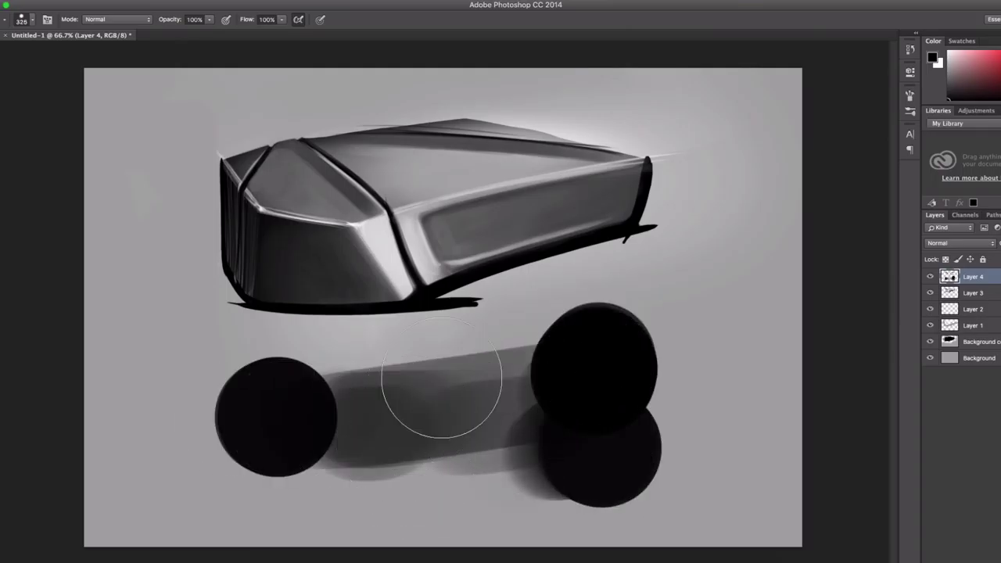
left_click(391, 479)
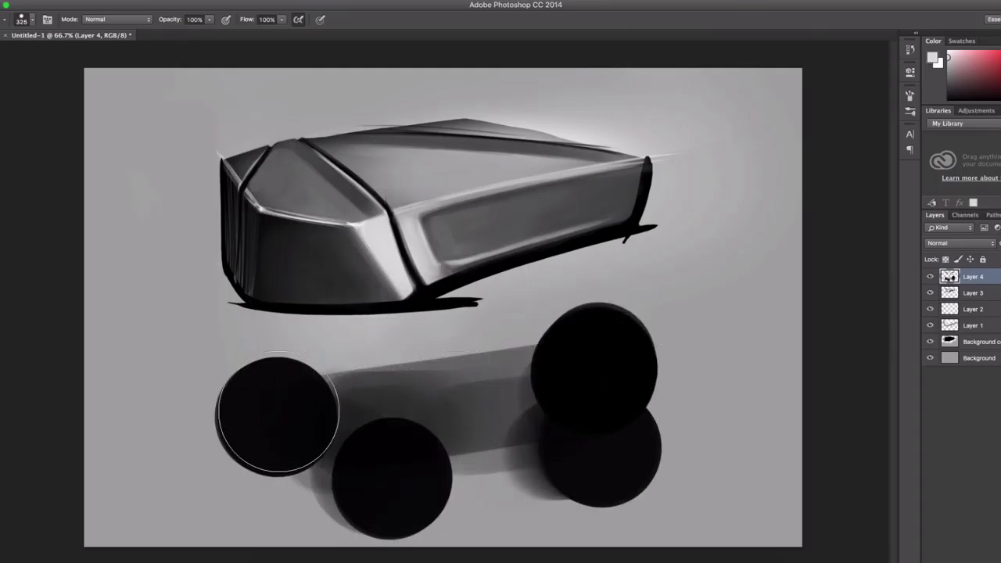
- Paint light hub discs inside the left and right wheels with a 224 px brush
key("bracketleft")
key("bracketleft")
key("bracketleft")
key("x")
left_click(274, 408)
left_click_drag(277, 406, 275, 405)
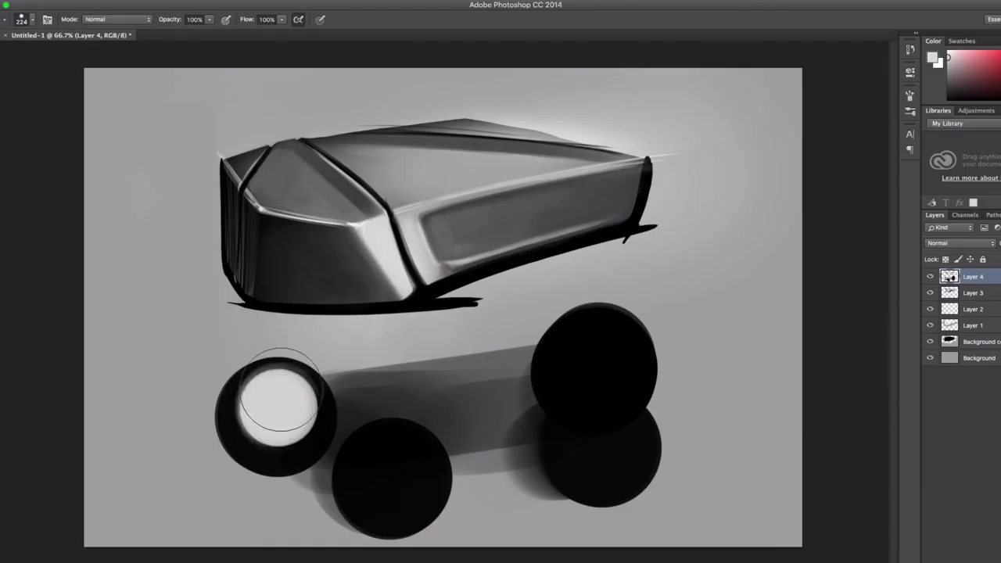
left_click(599, 349)
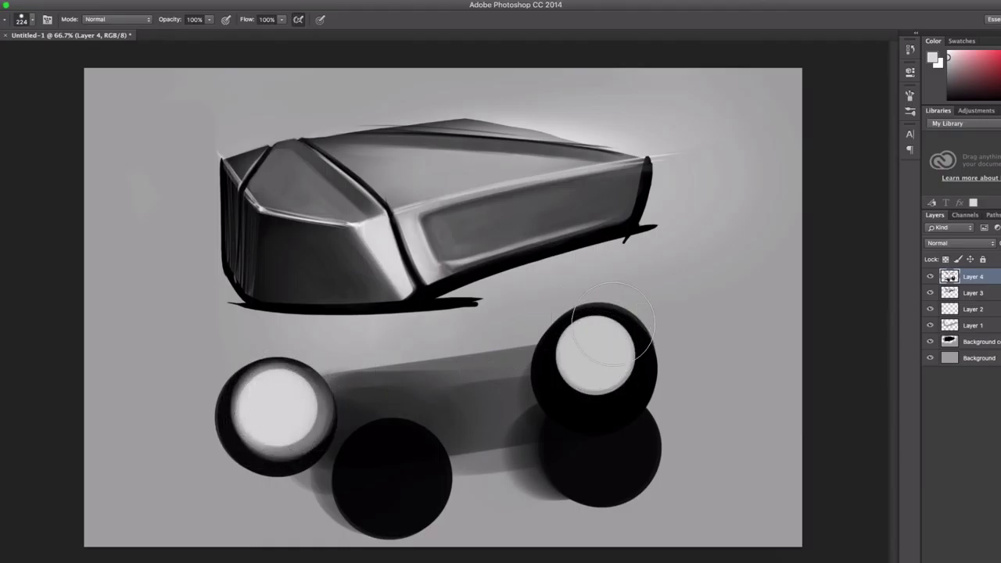
key("bracketleft")
key("bracketleft")
key("x")
- Fill the body between the wheels dark and paint dark rings with light centres in the hubs
left_click_drag(357, 430, 344, 430)
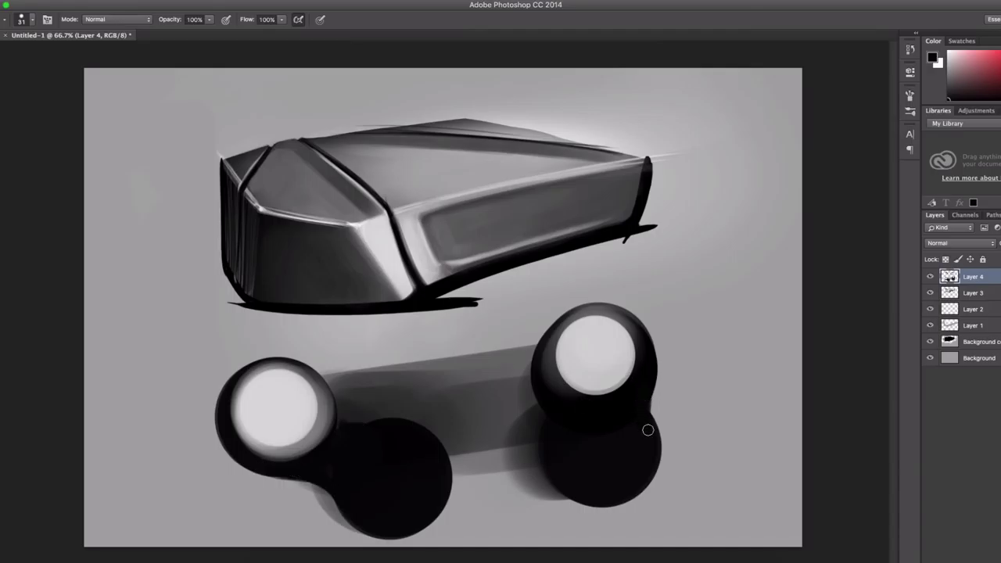
mouse_move(422, 422)
left_mouse_down()
mouse_move(470, 422)
mouse_move(487, 409)
mouse_move(453, 453)
mouse_move(472, 443)
mouse_move(417, 480)
mouse_move(482, 414)
mouse_move(384, 418)
mouse_move(469, 385)
mouse_move(415, 393)
mouse_move(469, 390)
mouse_move(491, 402)
left_mouse_up()
left_click(448, 416, "alt")
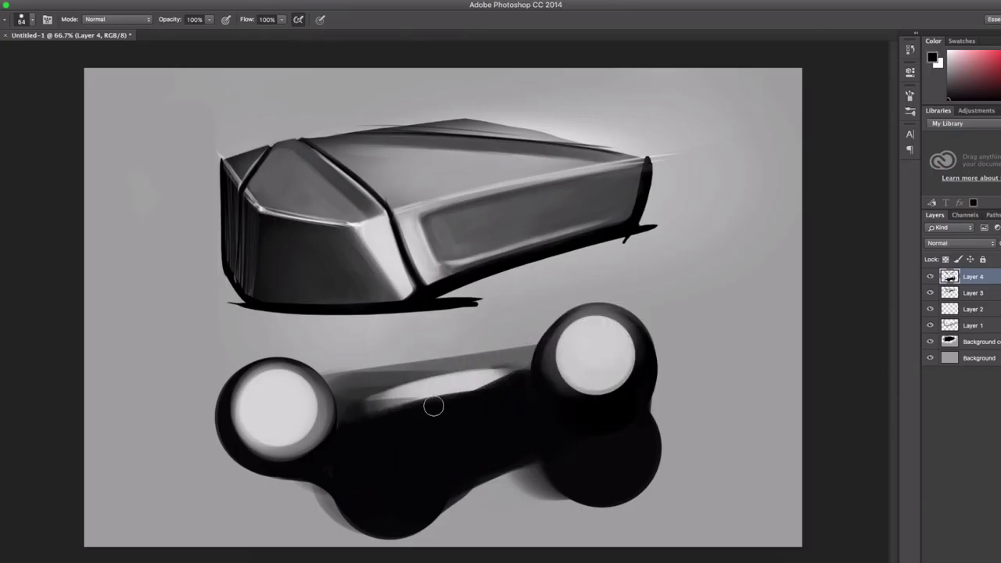
mouse_move(565, 345)
left_mouse_down()
mouse_move(593, 337)
mouse_move(611, 362)
left_mouse_up()
left_click(604, 359, "alt")
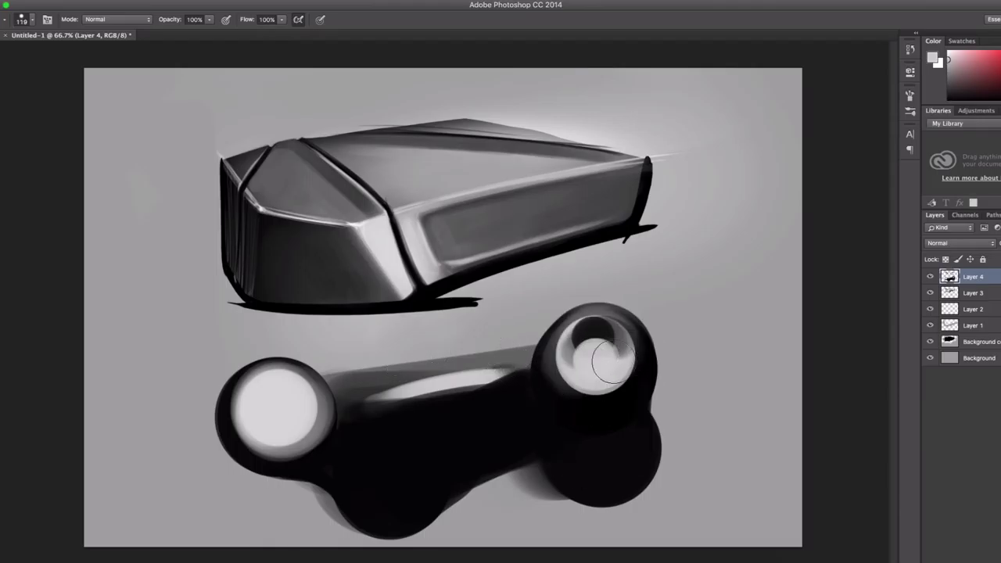
left_click_drag(273, 392, 281, 413)
left_click(278, 402, "alt")
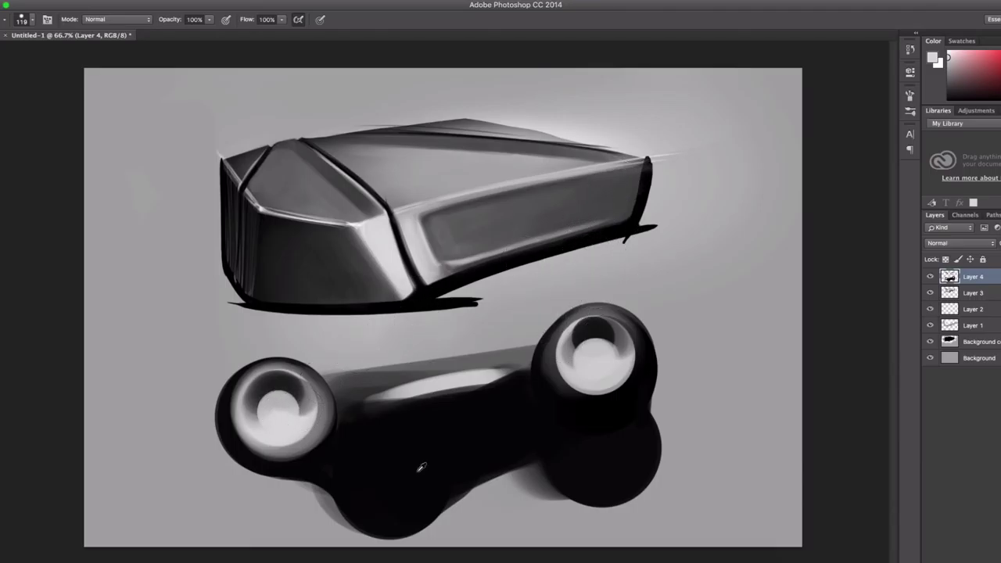
mouse_move(414, 351)
left_mouse_down()
mouse_move(316, 359)
mouse_move(527, 331)
mouse_move(339, 352)
mouse_move(549, 310)
left_mouse_up()
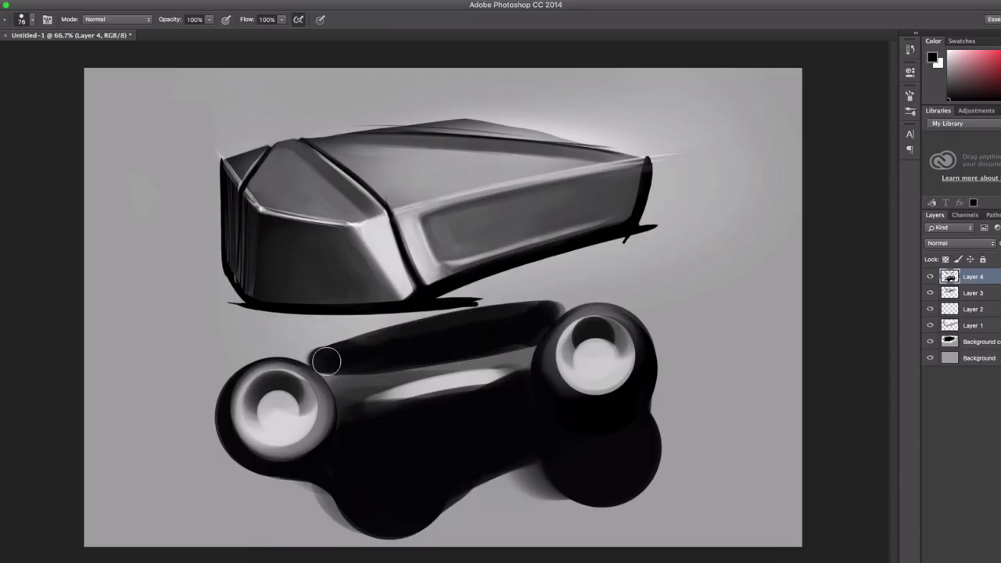
- Paint the dark body between the wheels and undo a stray light stroke
left_click_drag(316, 356, 582, 286)
left_click(317, 323, "alt")
left_click_drag(317, 334, 571, 291)
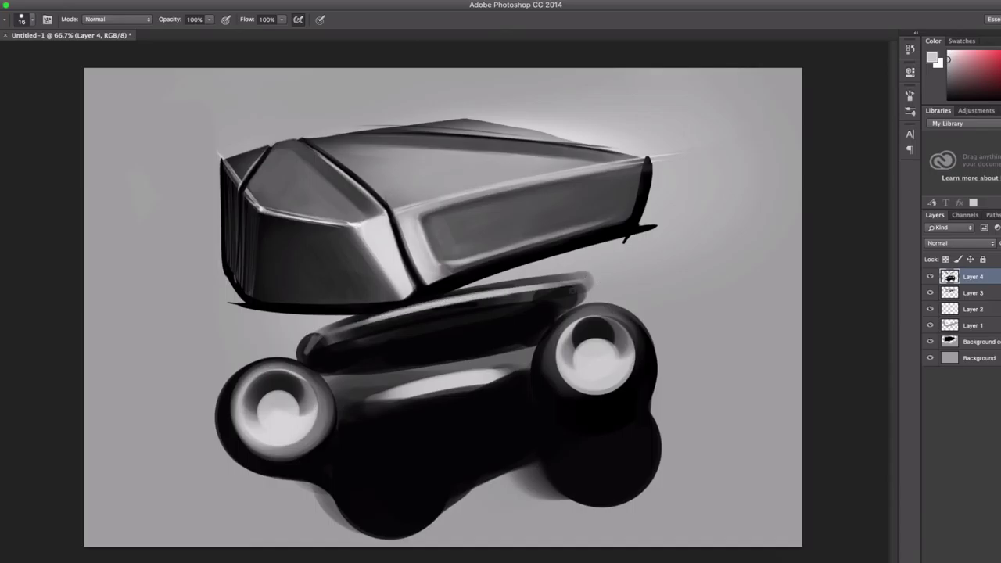
key("super+z")
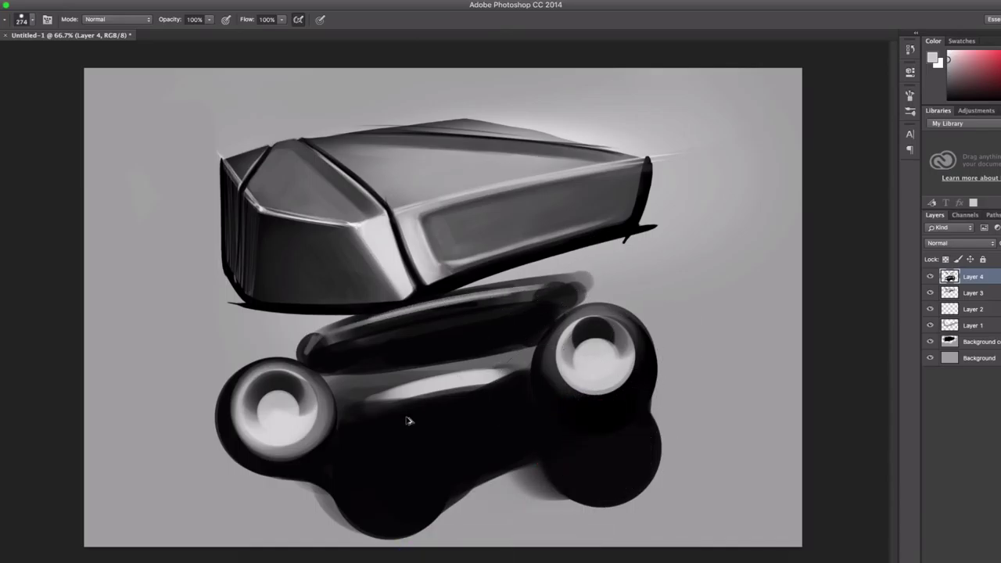
- Brush a soft light sheen across the bar and blend it to black near the right wheel
left_click_drag(409, 420, 438, 453)
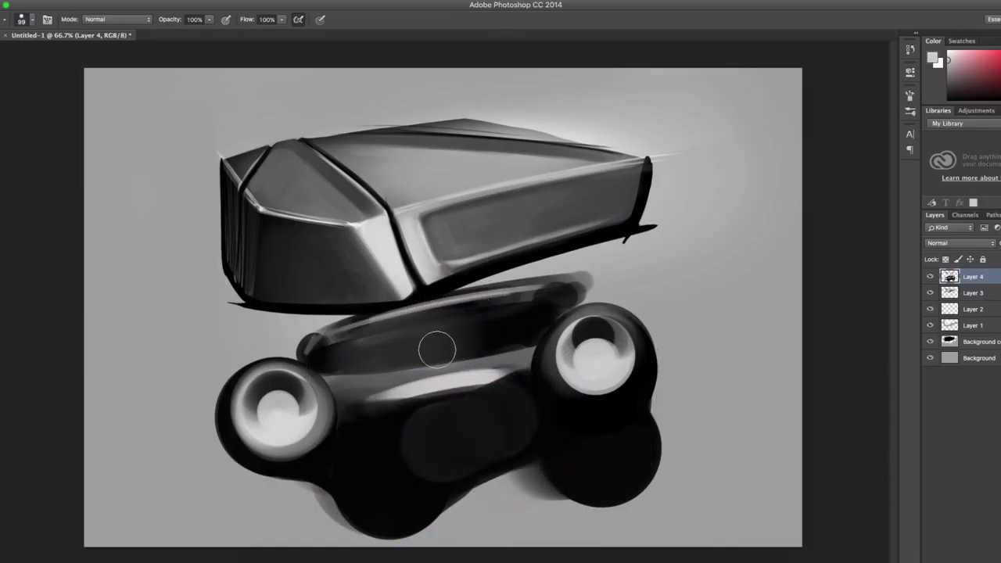
left_click_drag(344, 355, 446, 335)
mouse_move(375, 348)
left_mouse_down()
mouse_move(477, 328)
mouse_move(352, 352)
left_mouse_up()
key("x")
mouse_move(454, 332)
left_mouse_down()
mouse_move(508, 321)
mouse_move(438, 337)
left_mouse_up()
left_click_drag(500, 323, 487, 319)
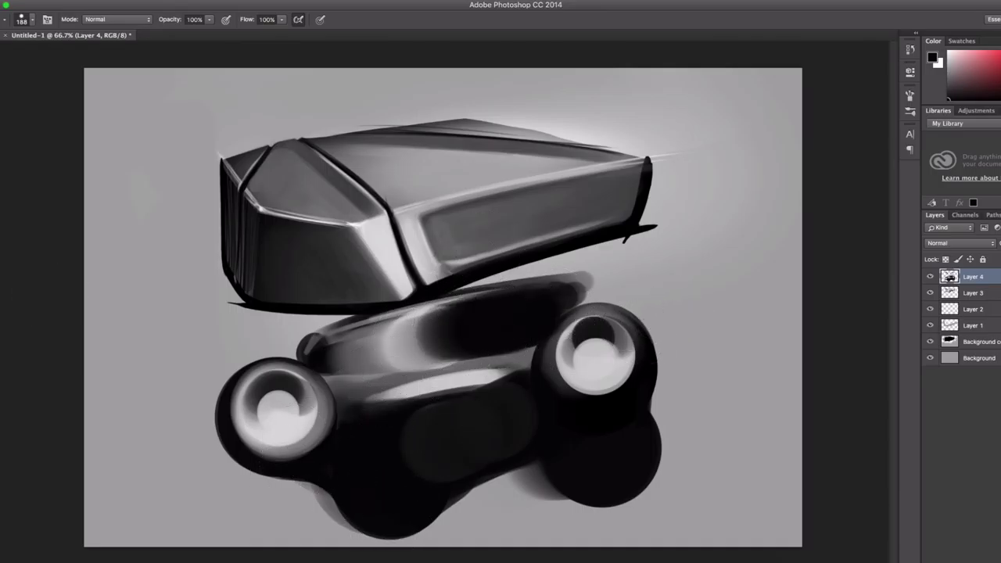
right_click(546, 251)
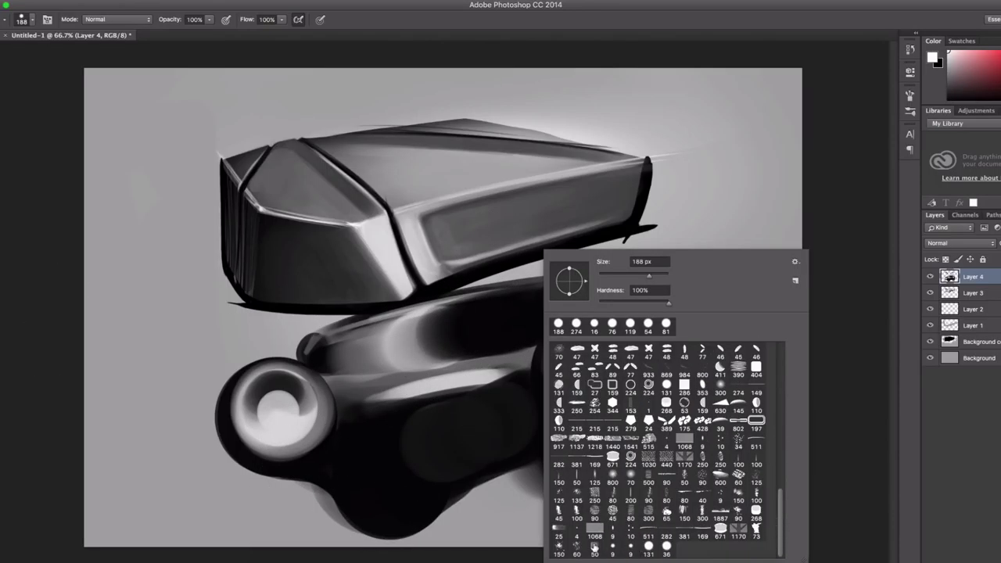
- Test a large textured brush stroke on the block's top face, then undo it
right_click(563, 448)
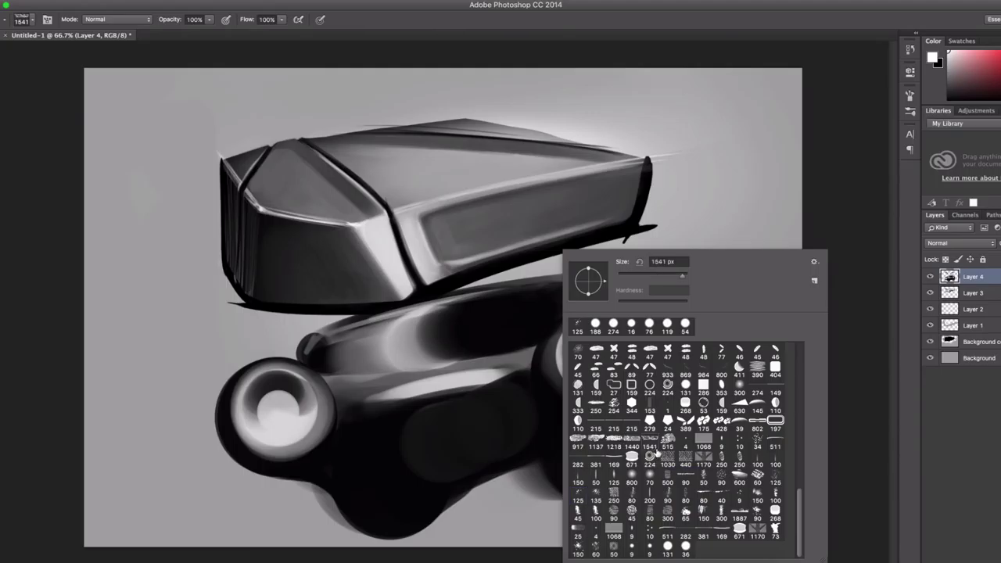
scroll(680, 438, "down", 3)
double_click(582, 443)
left_click_drag(469, 211, 626, 156)
key("ctrl+z")
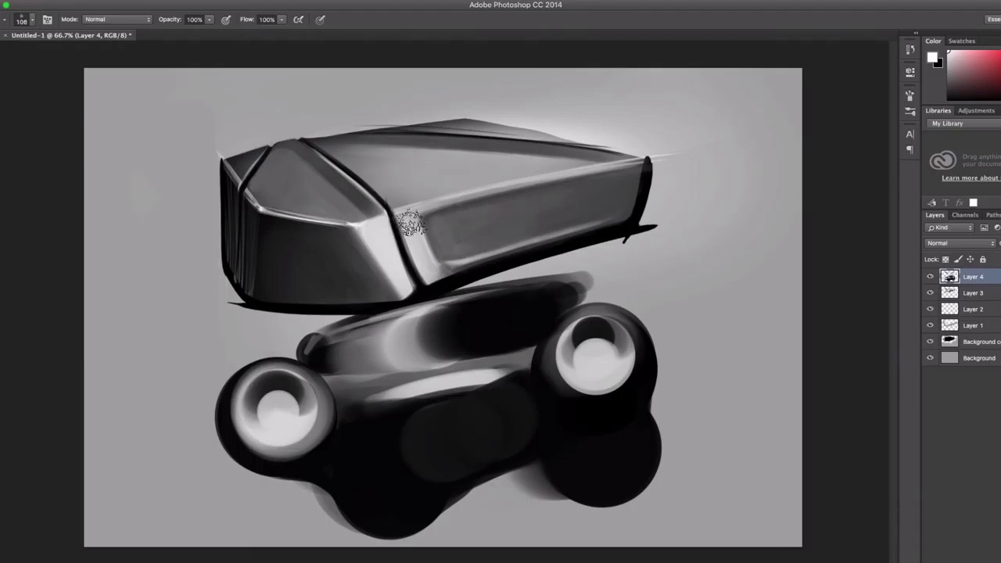
- Try the 344 px splatter brush on the block's side, then undo the stroke
right_click(563, 252)
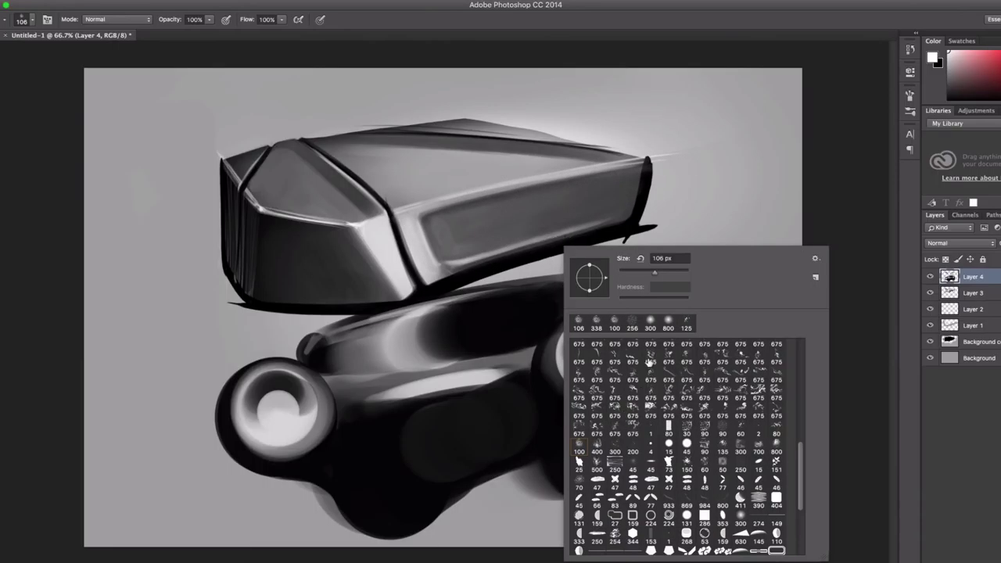
left_click_drag(804, 455, 804, 442)
left_click(726, 465)
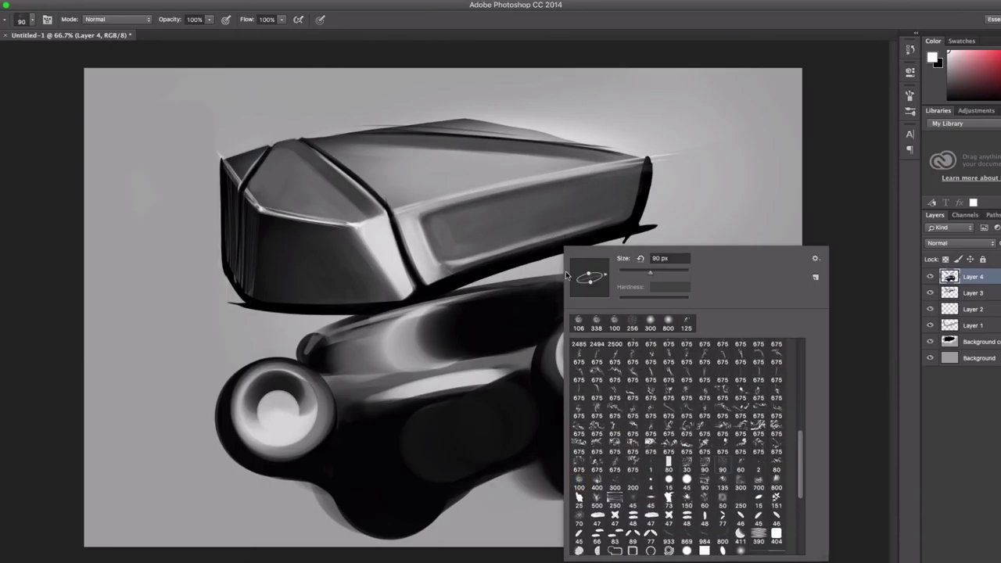
key("Return")
left_click_drag(438, 258, 547, 234)
key("ctrl+z")
- Switch to a small 15 px hard round brush tip
right_click(546, 214)
left_click(657, 445)
key("Return")
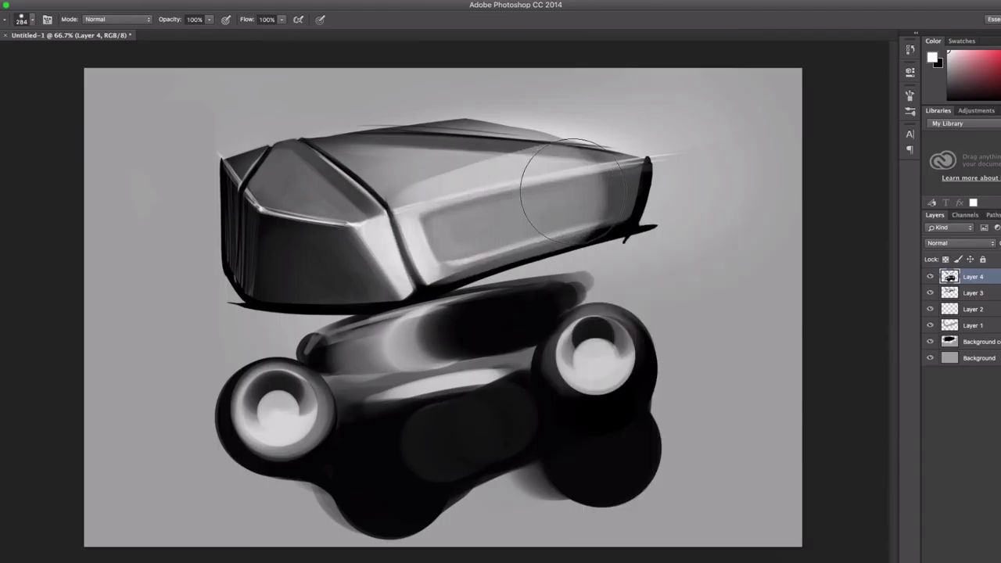
right_click(524, 193)
key("Return")
right_click(565, 183)
key("Return")
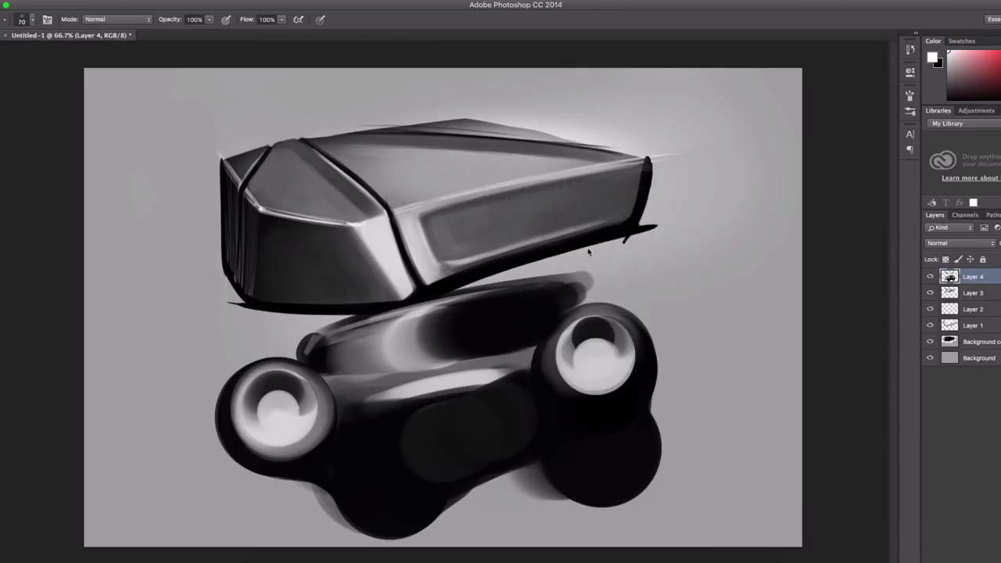
- Switch to a round brush of about 100 px
right_click(595, 241)
scroll(715, 441, "up", 3)
double_click(699, 383)
right_click(536, 212)
key("Return")
right_click(550, 190)
key("Return")
- Try textured brush 2420, resize it on the canvas, and discard the trial white streak
right_click(559, 190)
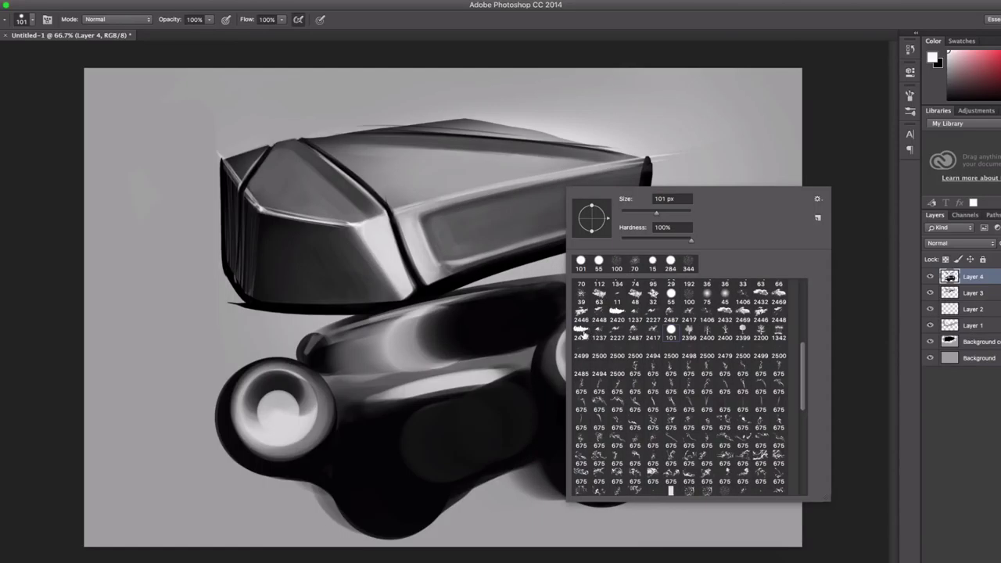
double_click(588, 374)
right_click(575, 250)
scroll(696, 445, "up", 2)
key("Return")
left_click_drag(577, 206, 530, 190)
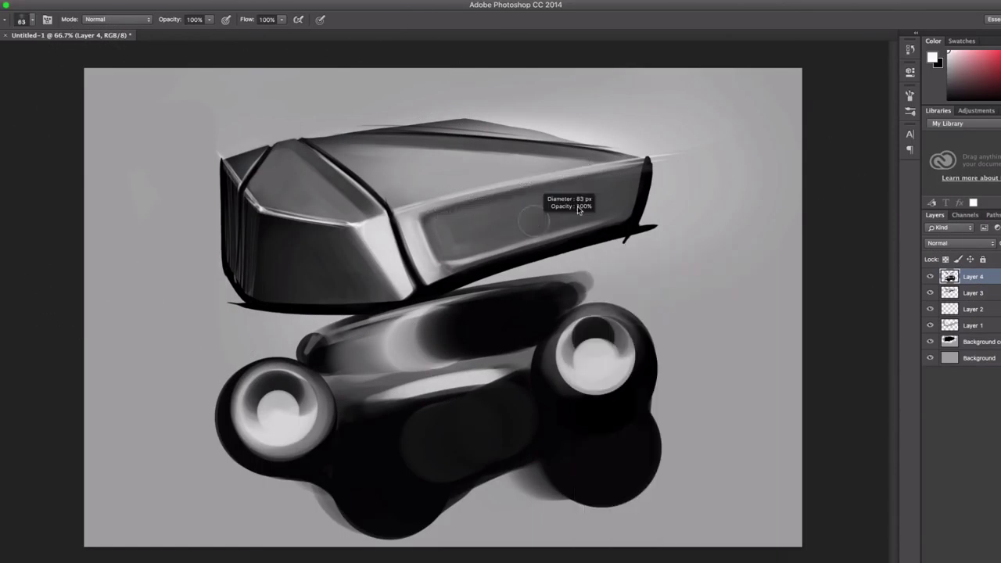
right_click(555, 196)
scroll(796, 345, "up", 2)
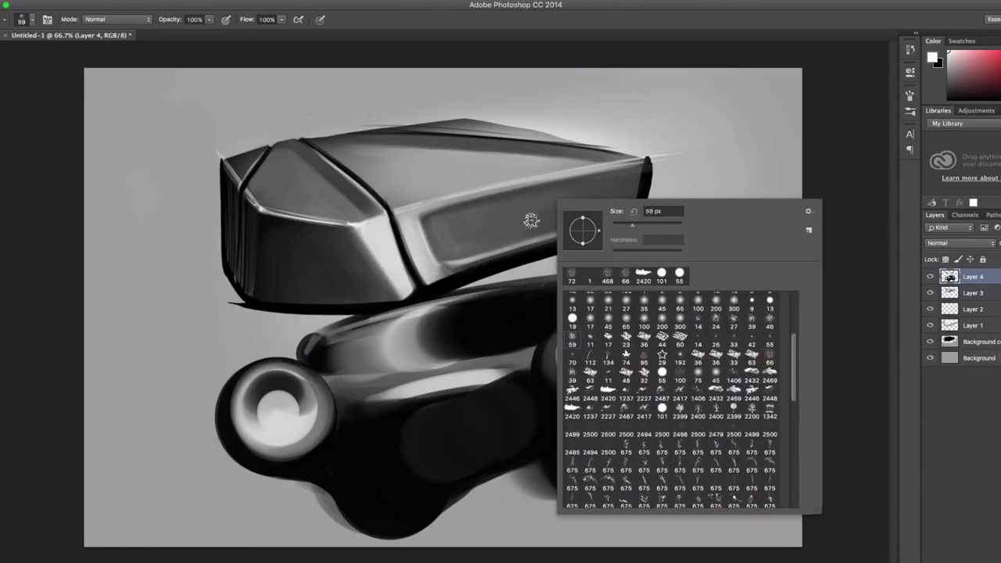
key("Return")
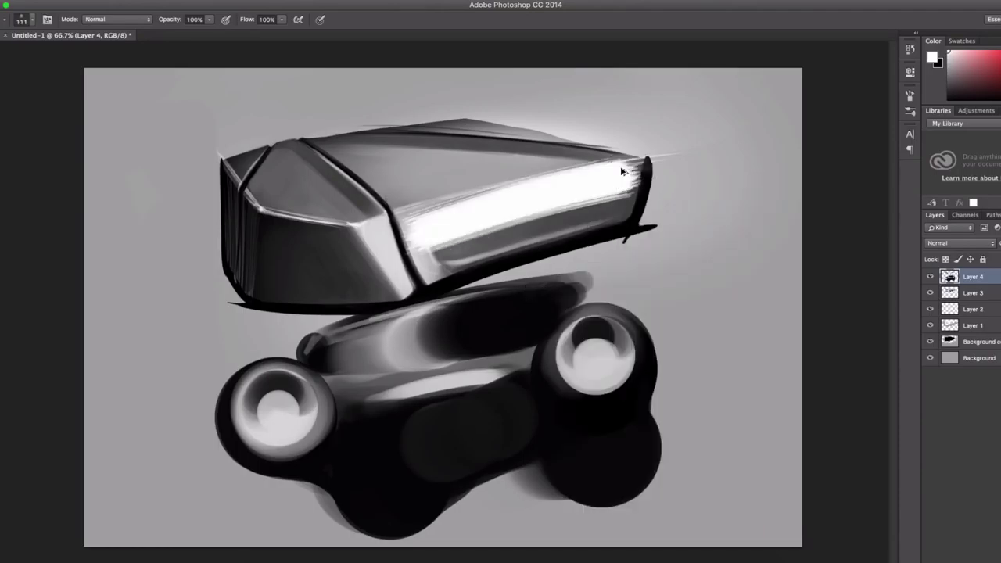
- Select the large 388 px triangular brush tip
right_click(640, 250)
left_click_drag(877, 438, 876, 484)
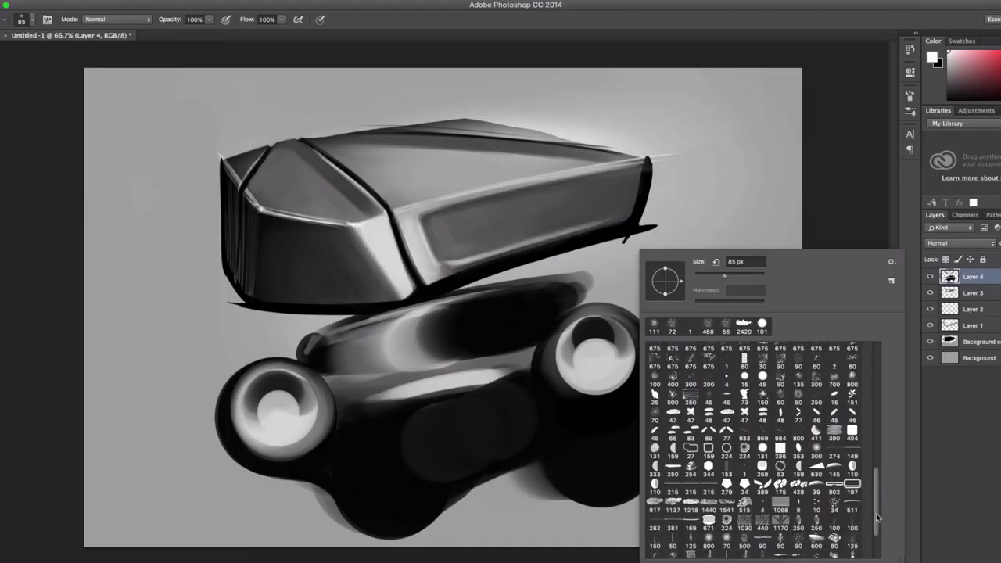
scroll(876, 483, "down", 4)
left_click(782, 469)
key("Return")
- Stamp a bright white triangle on the body and paint a dark crescent in the right hub
left_click(429, 338)
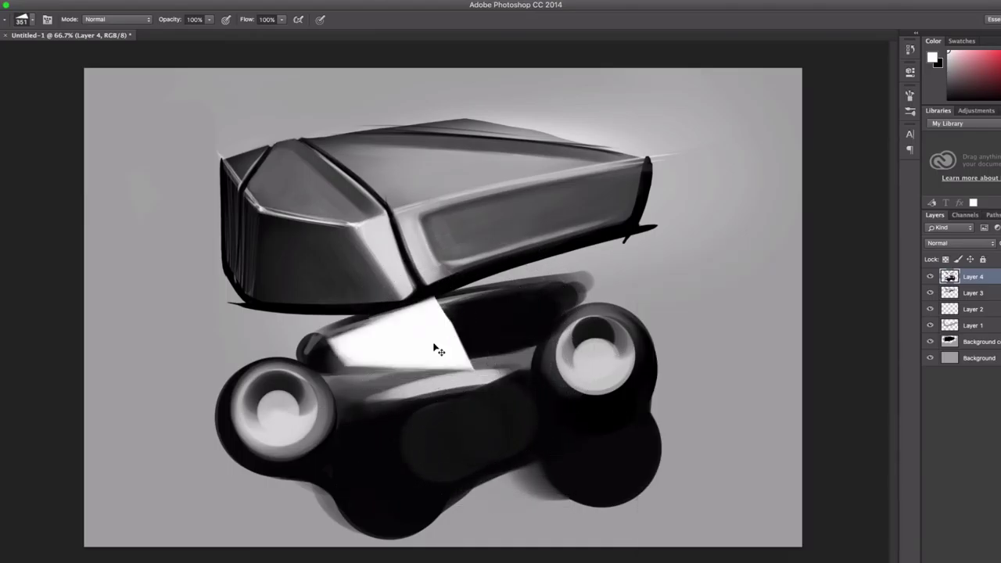
key("ctrl+z")
left_click(418, 340)
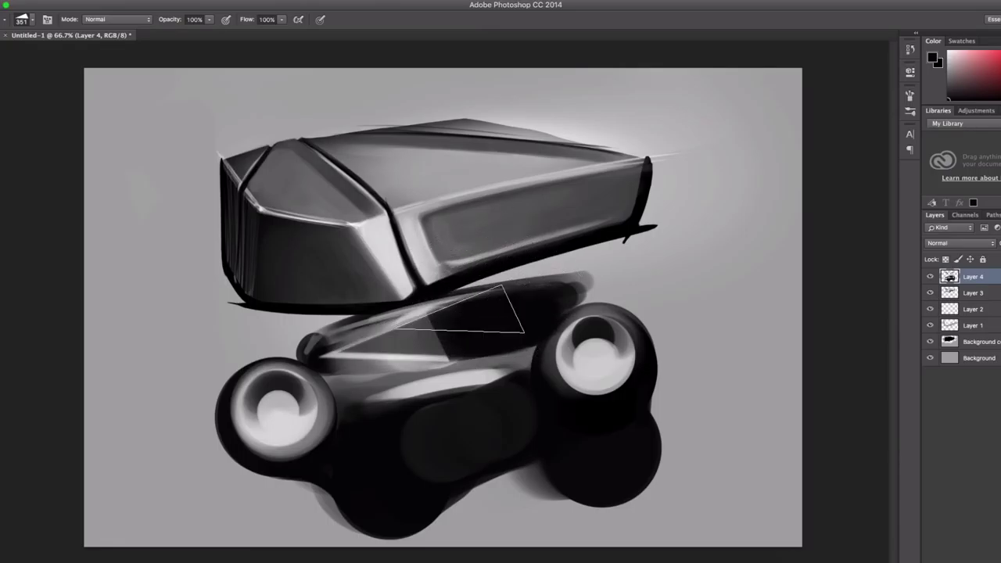
right_click(469, 297)
key("Return")
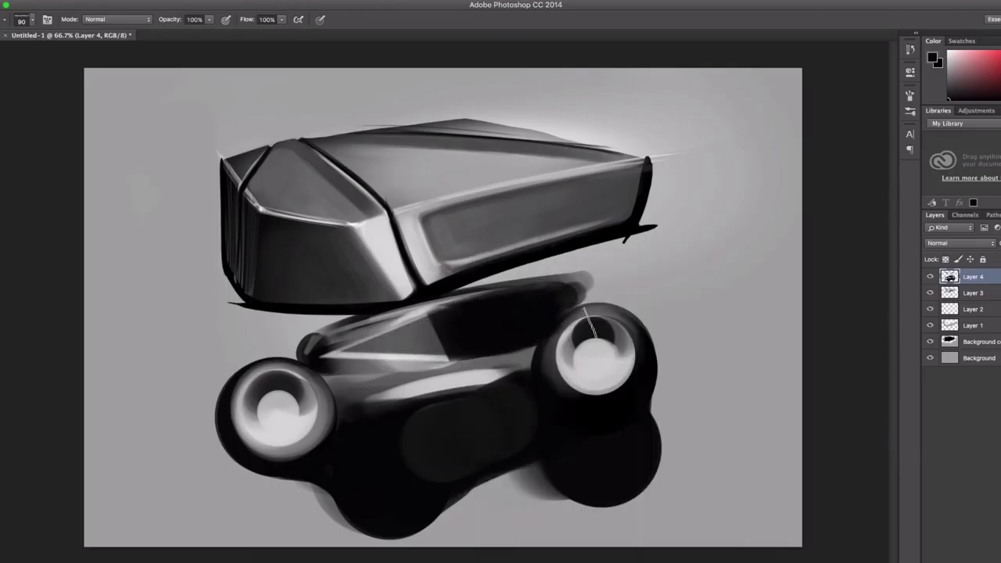
left_click_drag(602, 321, 566, 352)
- Stamp the concentric ring brush onto both wheel hubs
right_click(619, 397)
left_click(693, 460)
left_click(275, 408)
left_click(594, 355)
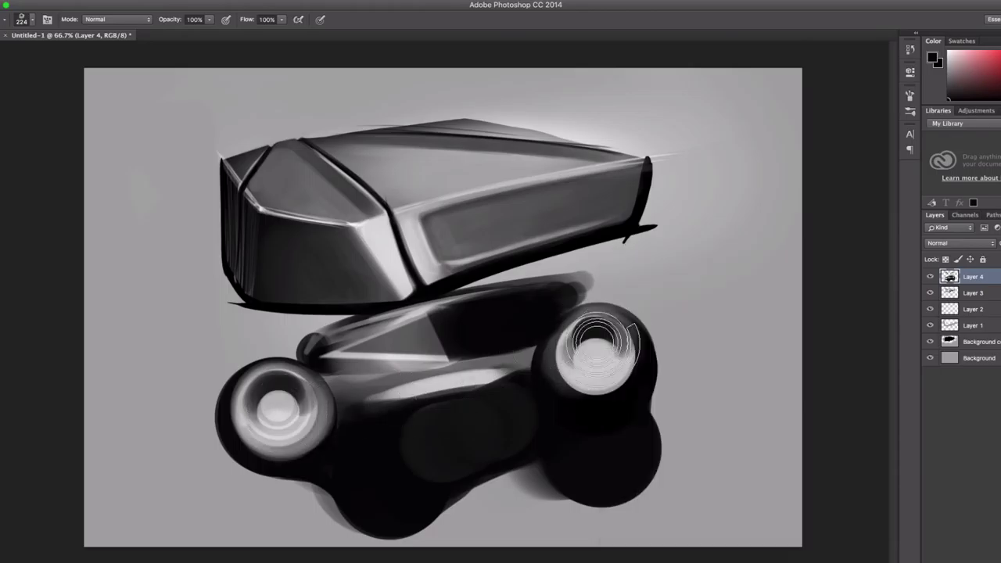
key("ctrl+z")
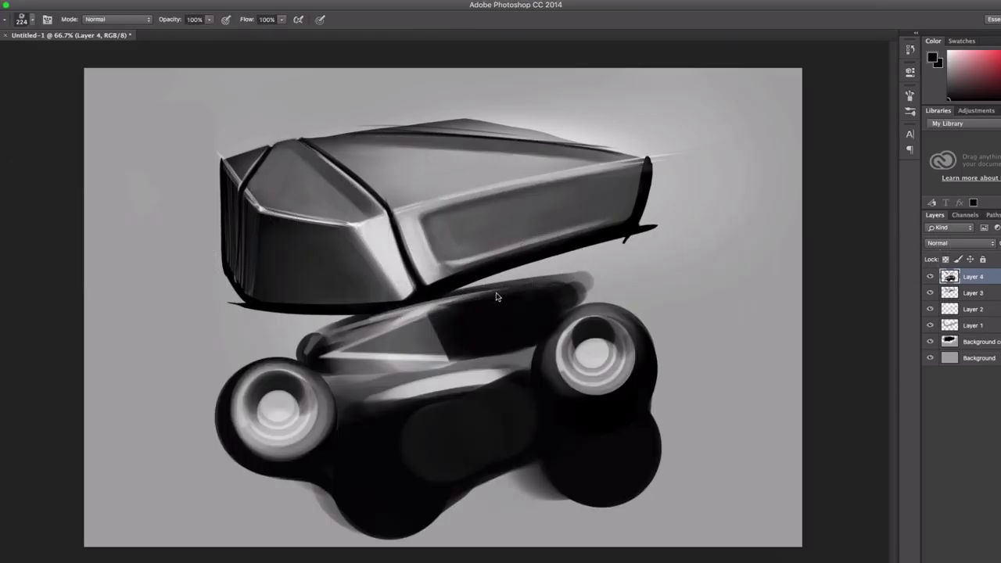
- Try brush tips, resizing on canvas, and settle on a flat brush tip
right_click(496, 296)
left_click(570, 473)
key("Return")
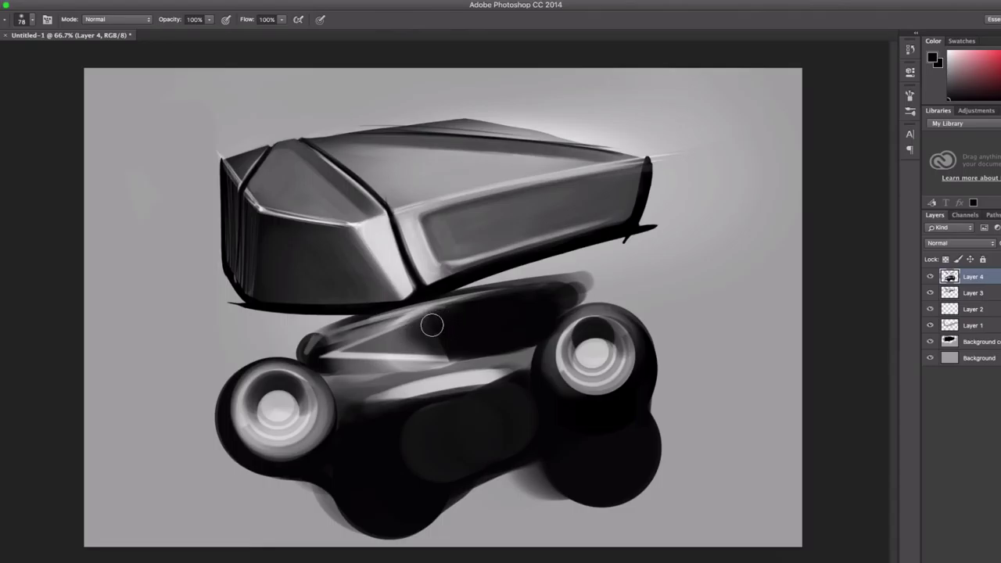
mouse_move(442, 330)
left_mouse_down()
mouse_move(461, 329)
mouse_move(384, 353)
left_mouse_up()
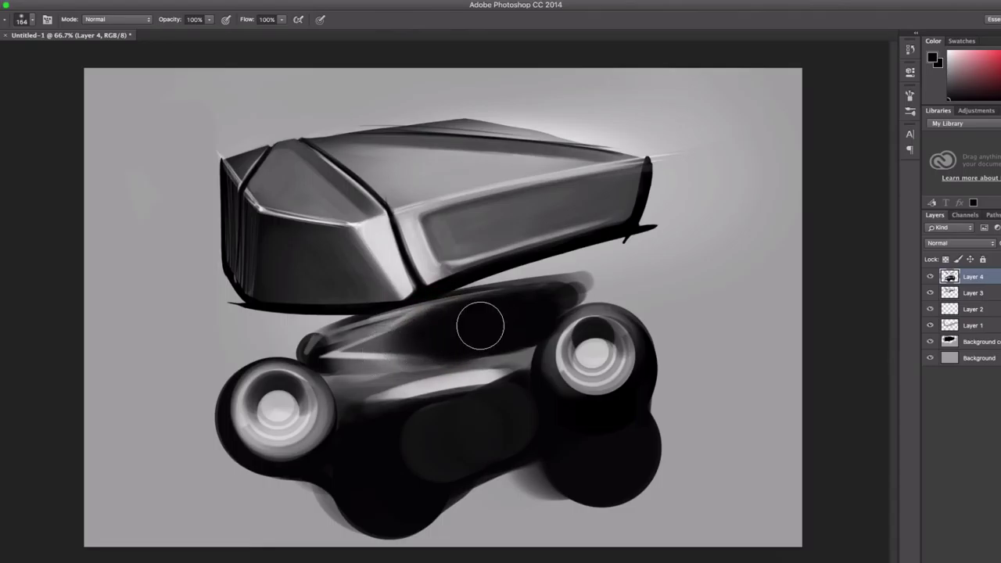
right_click(487, 308)
double_click(501, 368)
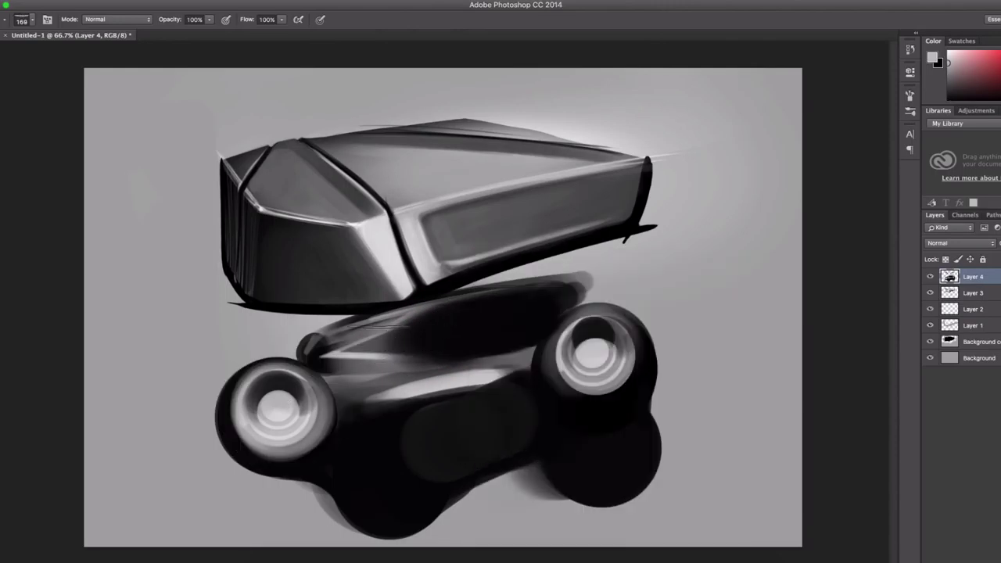
- Switch to the 381 brush tip and reduce it to 188 px
right_click(447, 317)
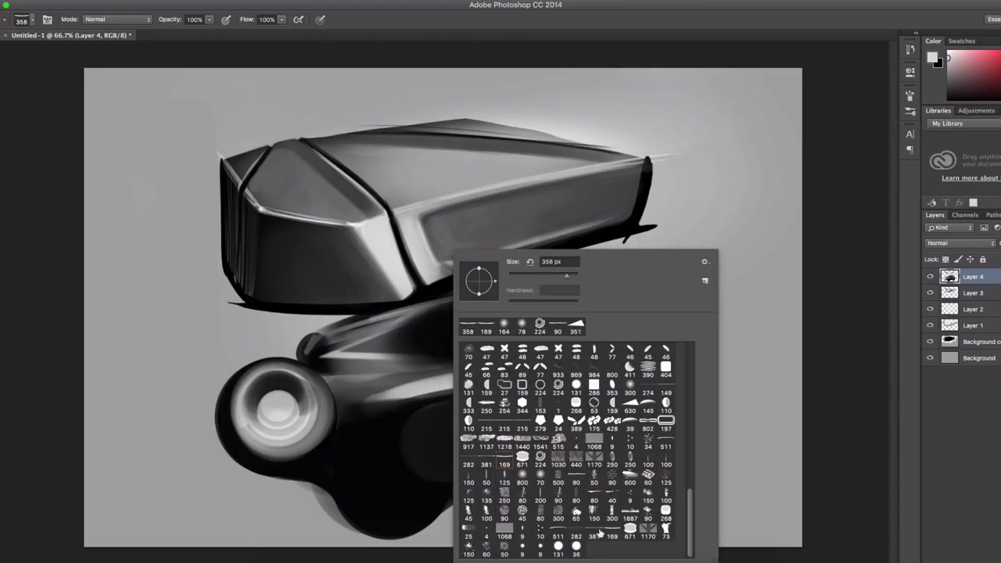
double_click(599, 532)
right_click(473, 317)
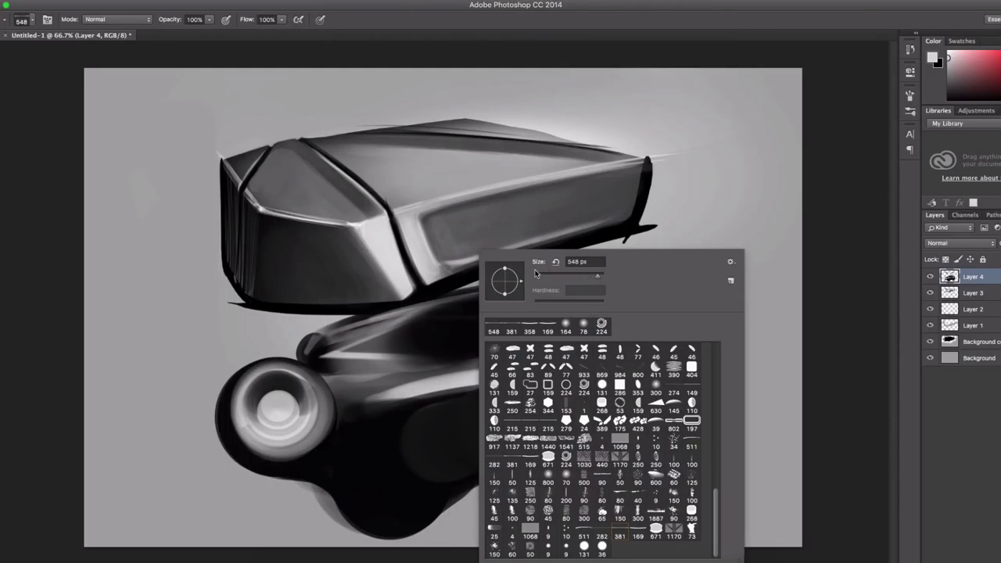
left_click_drag(598, 277, 569, 277)
key("Return")
- Paint a light grey patch across the body centre, switch to black, and zoom out
left_click_drag(336, 344, 449, 374)
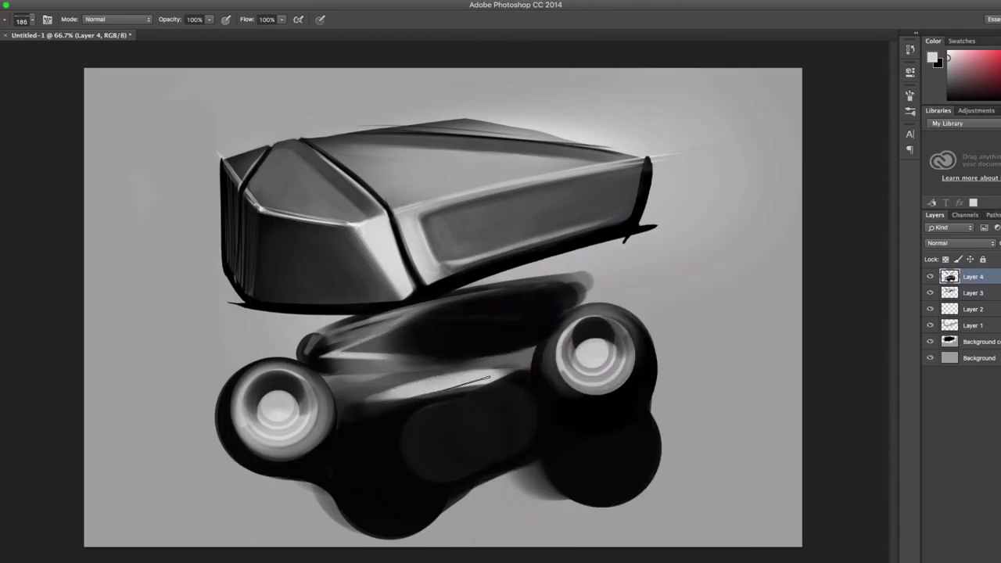
left_click_drag(391, 313, 477, 344)
mouse_move(449, 309)
left_mouse_down()
mouse_move(516, 336)
mouse_move(524, 328)
mouse_move(510, 343)
mouse_move(477, 329)
mouse_move(520, 297)
left_mouse_up()
key("x")
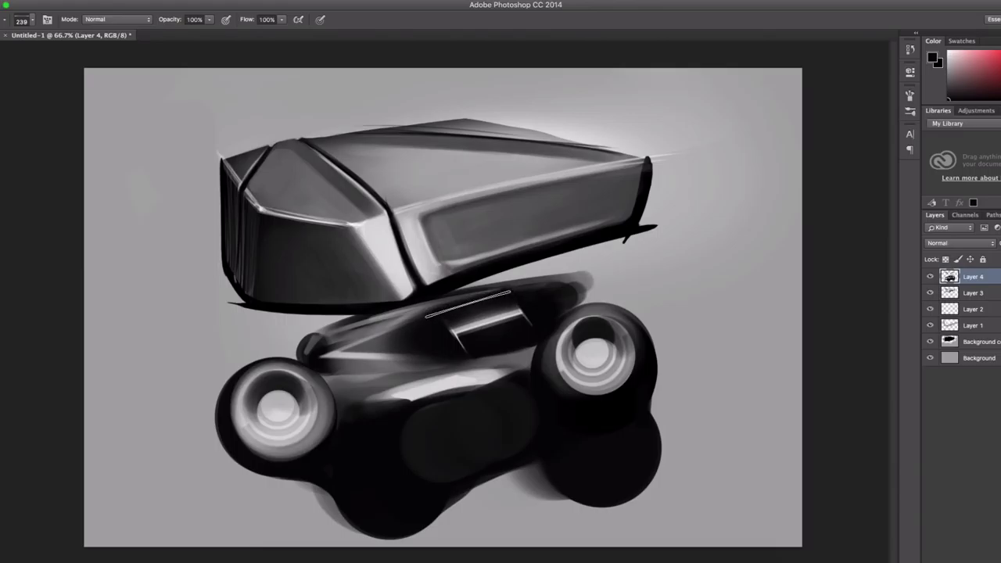
key("ctrl+z")
key("ctrl+minus")
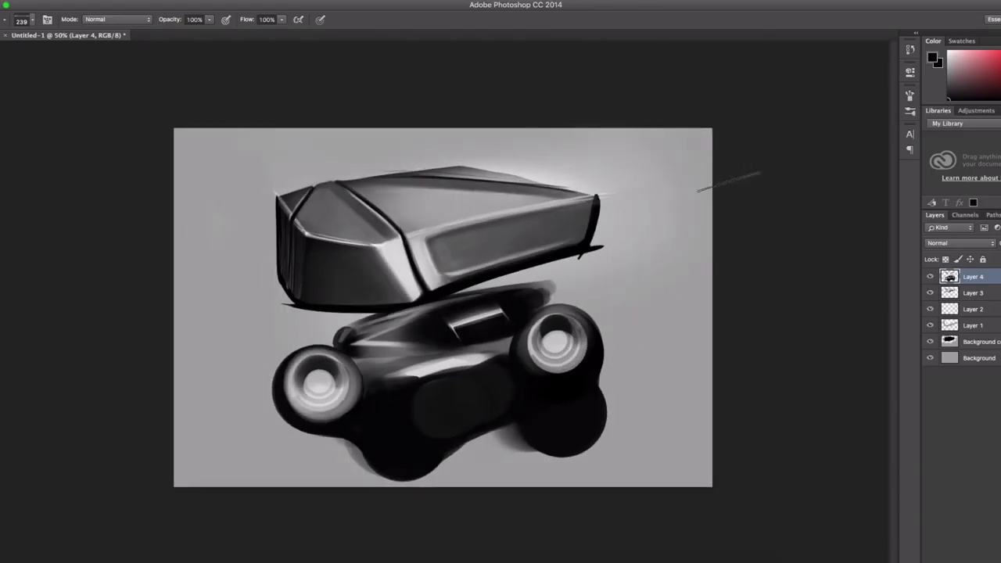